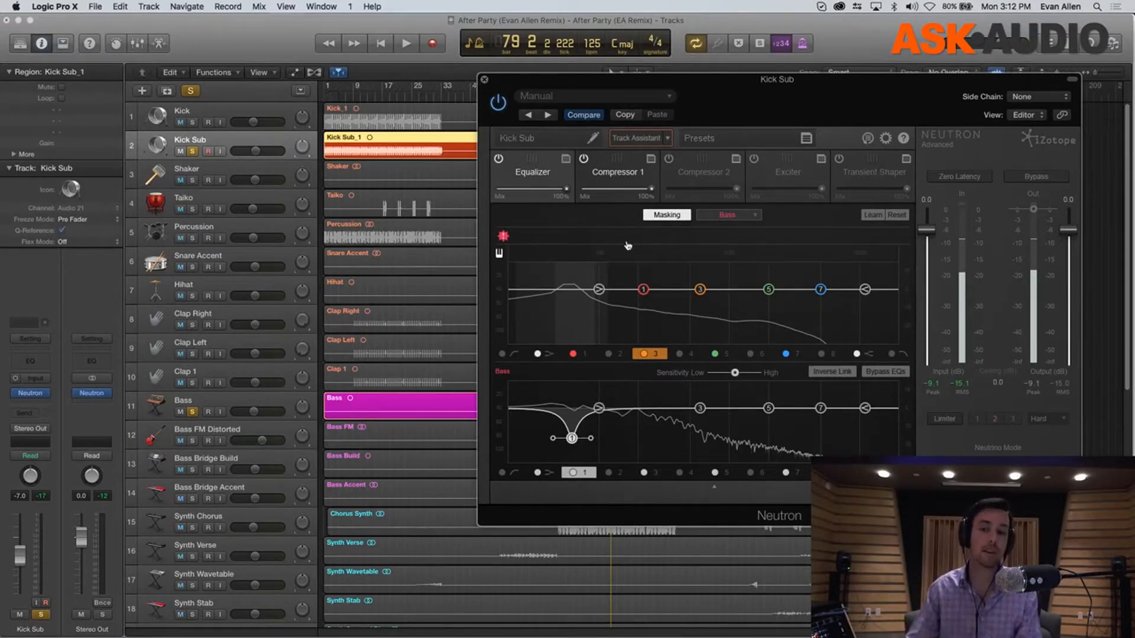
Close the Kick Sub track's Neutron plug-in and open the Neutron plug-in on the Bass track.
{"action": "left_click", "coordinate": [643, 290]}
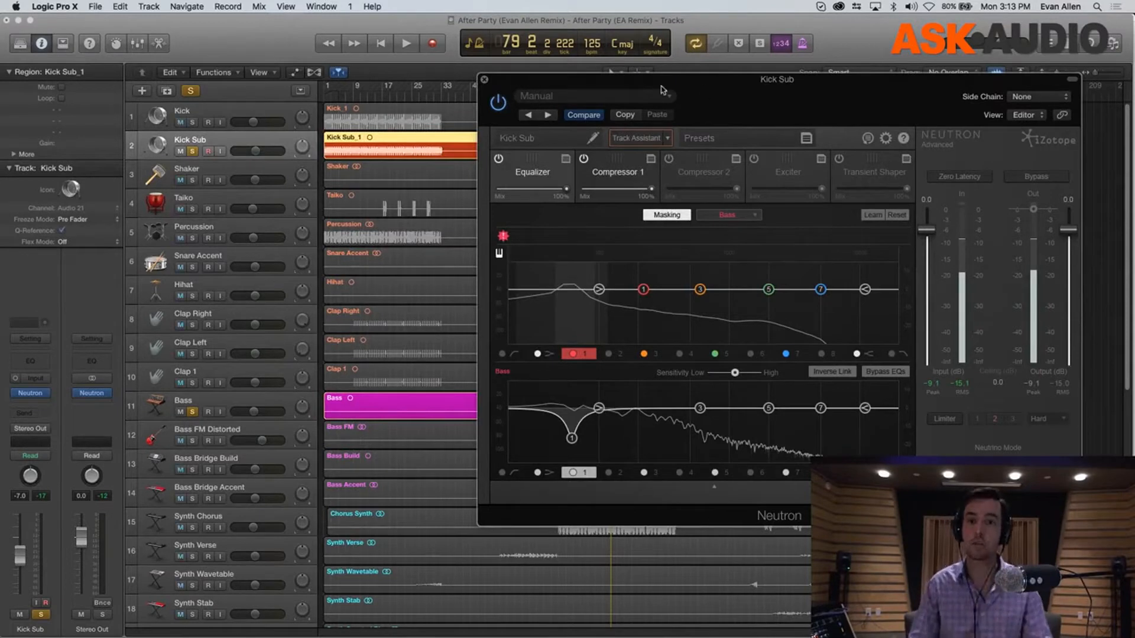
{"action": "left_click", "coordinate": [483, 79]}
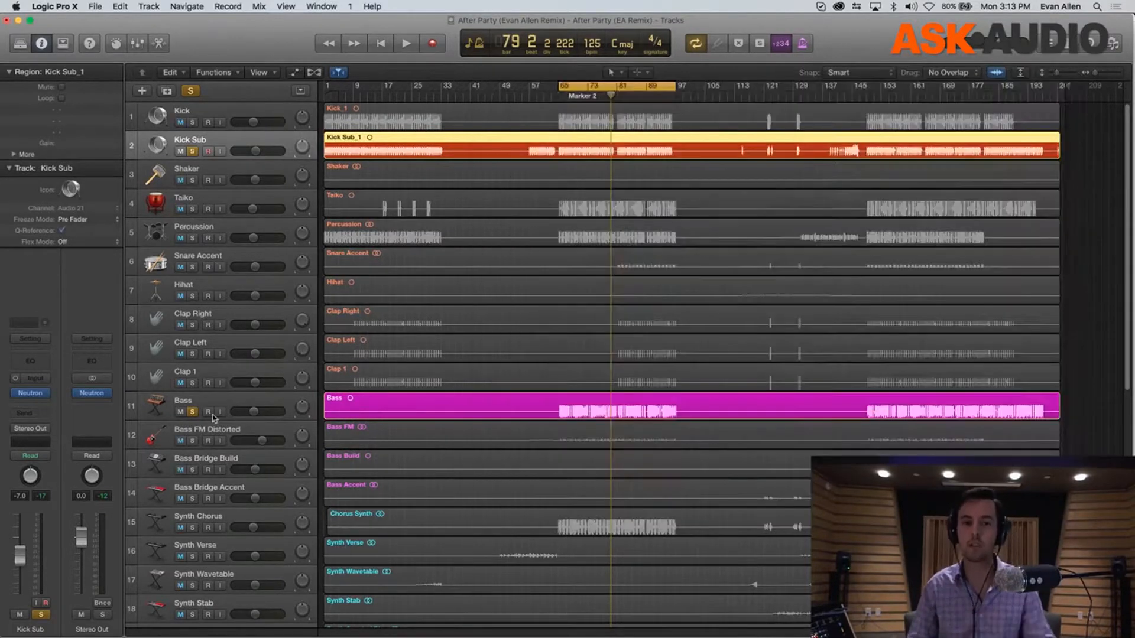
{"action": "left_click", "coordinate": [168, 413]}
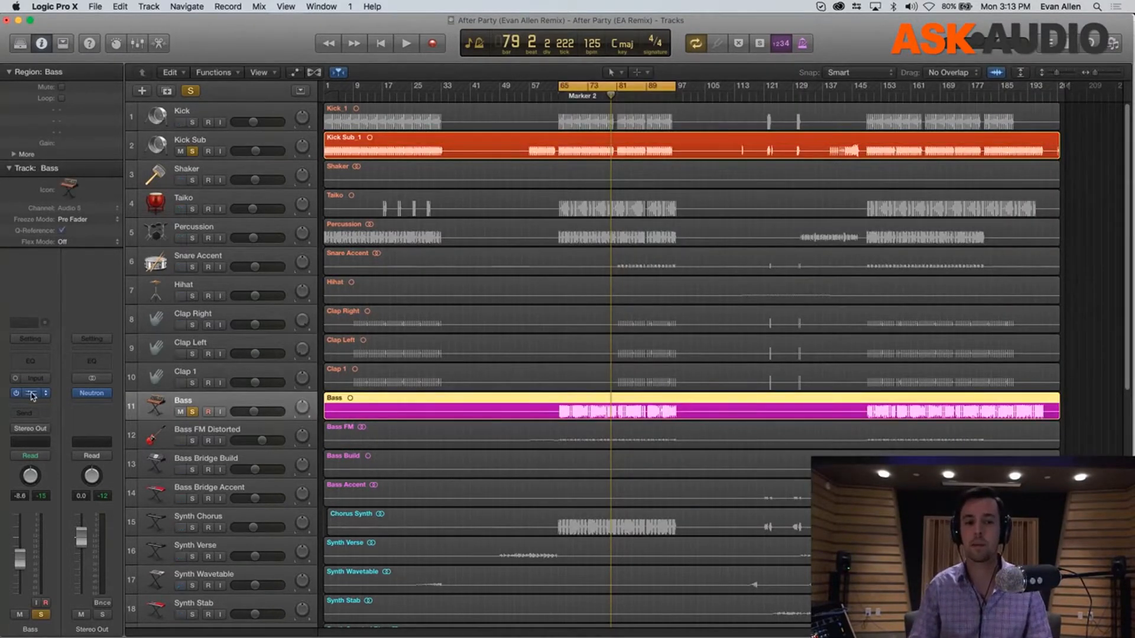
{"action": "left_click", "coordinate": [33, 396]}
{"action": "left_click_drag", "start_coordinate": [346, 53], "coordinate": [386, 83]}
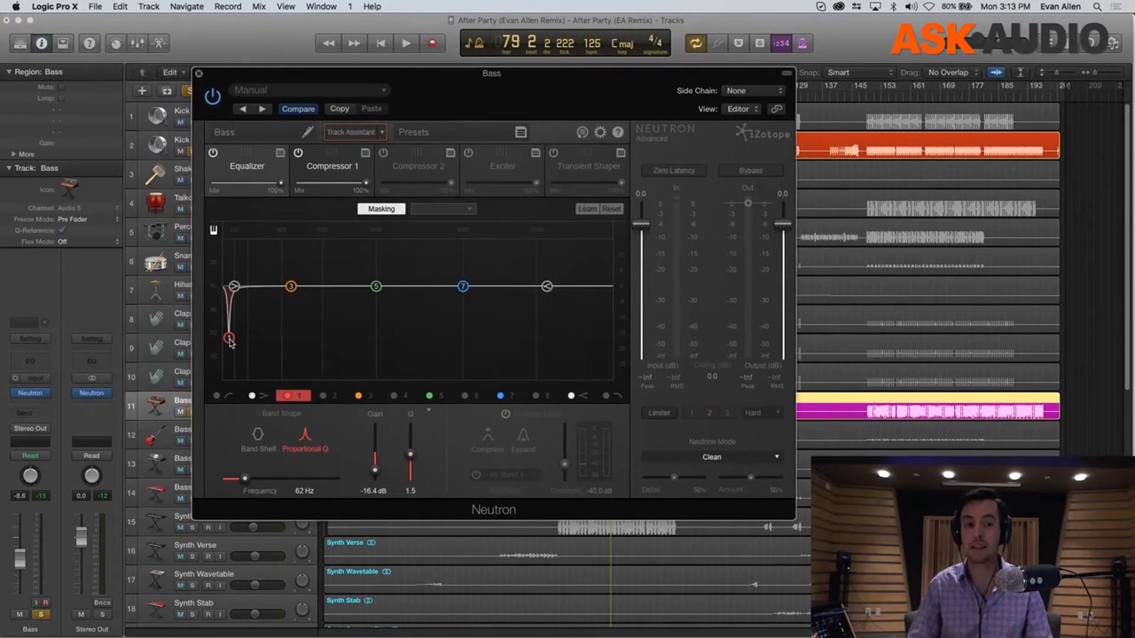
Set EQ band 1 of the Bass track's Neutron to 61 Hz and enable its Dynamic Mode.
{"action": "right_click", "coordinate": [239, 232]}
{"action": "left_click", "coordinate": [275, 296]}
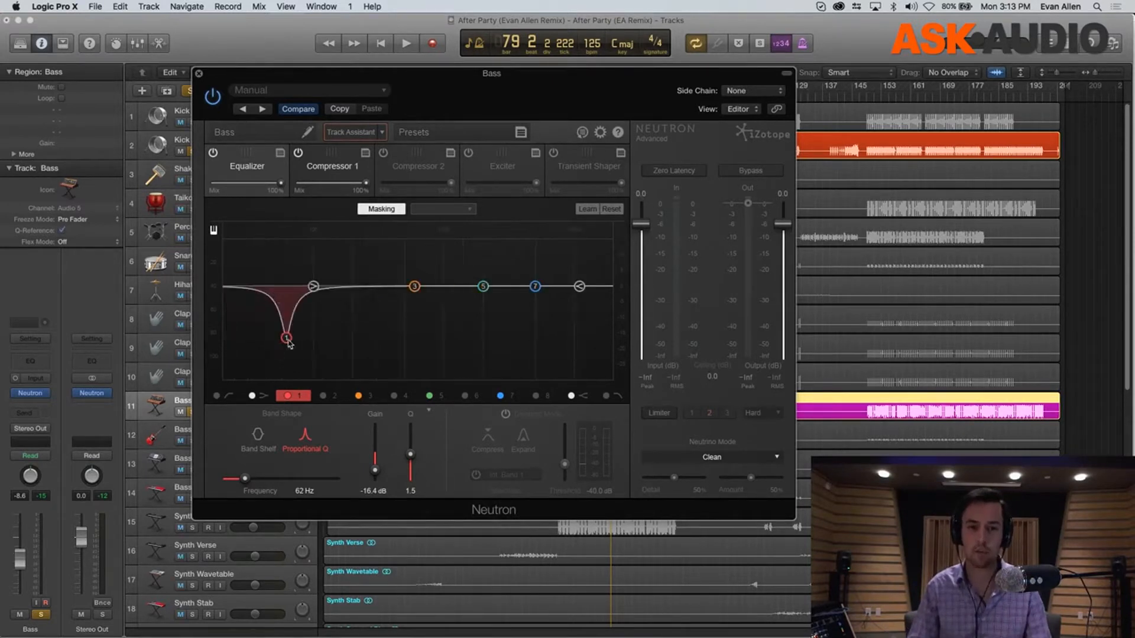
{"action": "left_click_drag", "start_coordinate": [288, 340], "coordinate": [289, 343]}
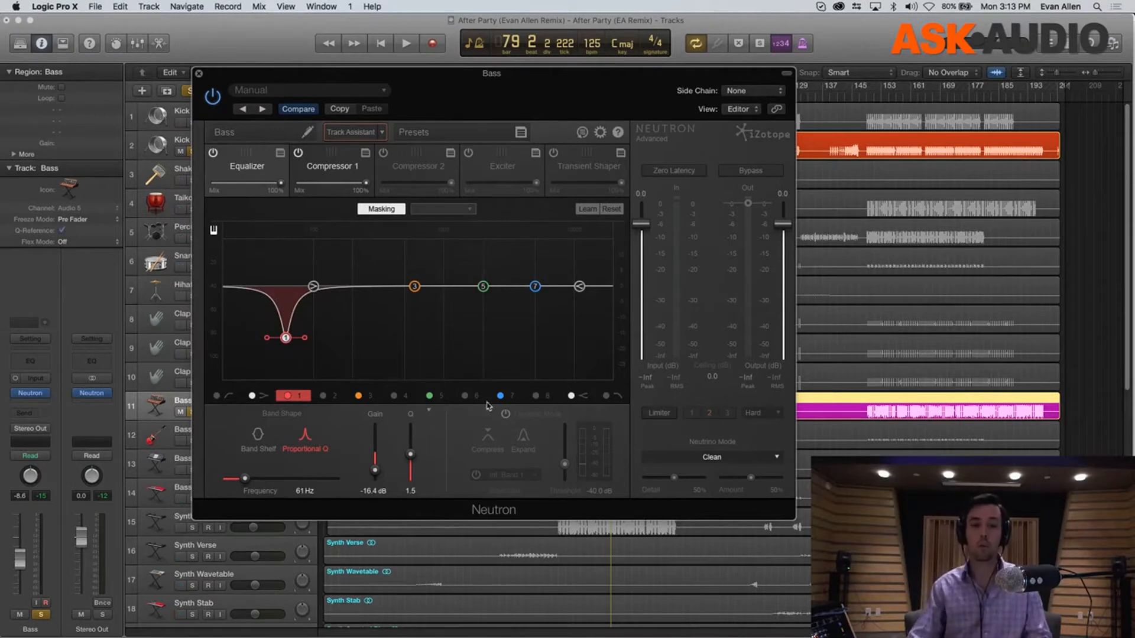
{"action": "left_click", "coordinate": [505, 415]}
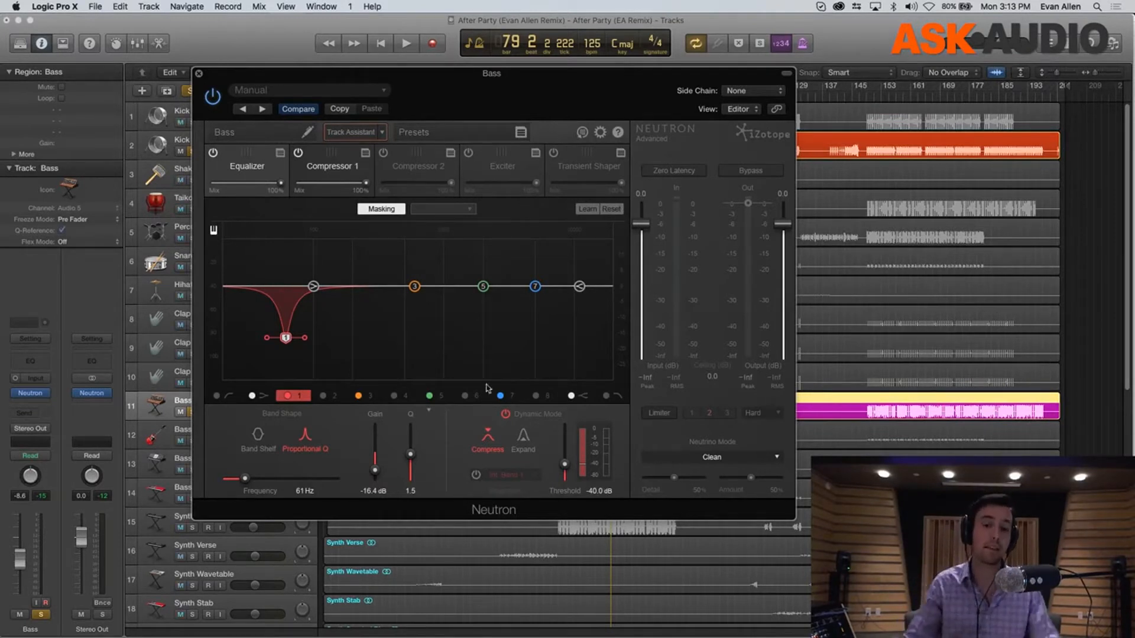
{"action": "left_click", "coordinate": [285, 338]}
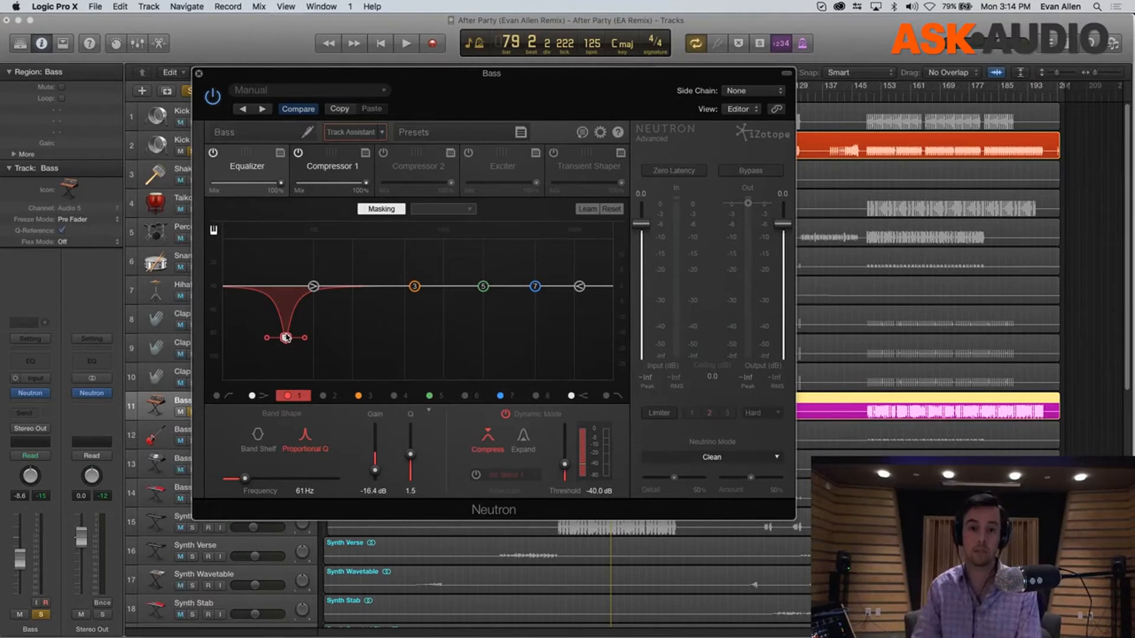
Choose Audio 21 - Kick Sub as the plug-in's side chain source and trigger band 1's dynamics from Ext. Band 1.
{"action": "left_click", "coordinate": [765, 94]}
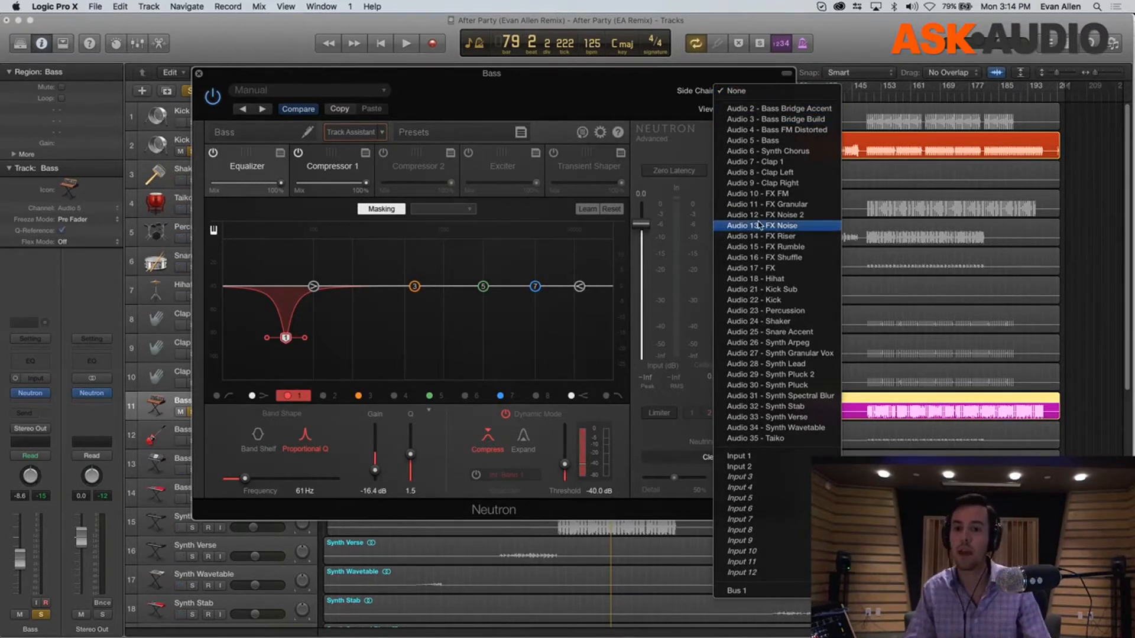
{"action": "left_click", "coordinate": [765, 289]}
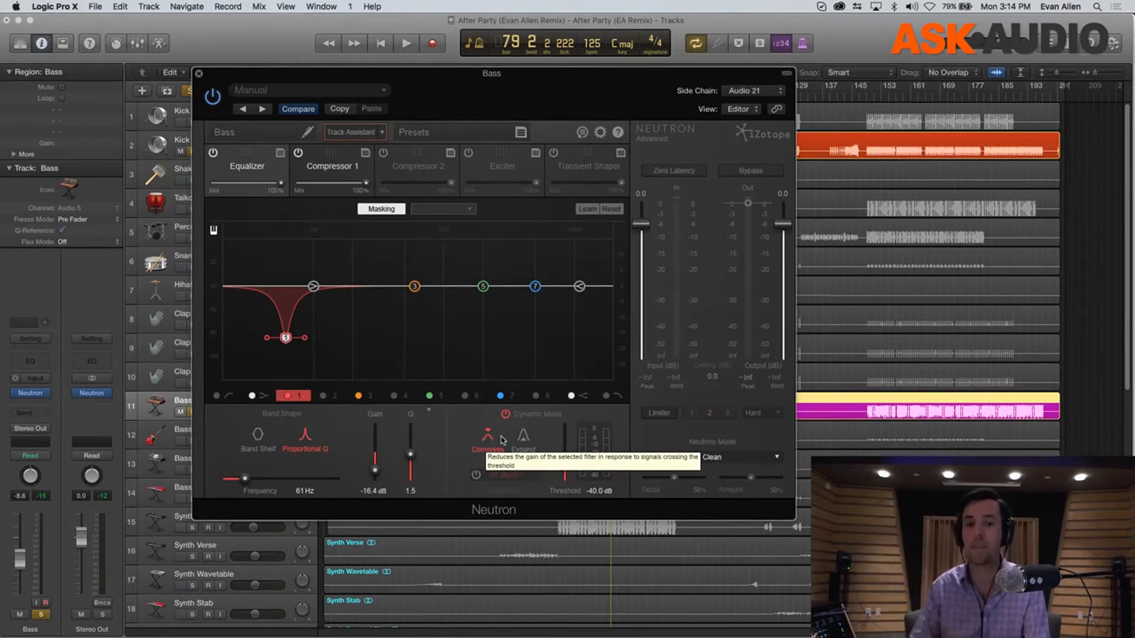
{"action": "left_click", "coordinate": [477, 476]}
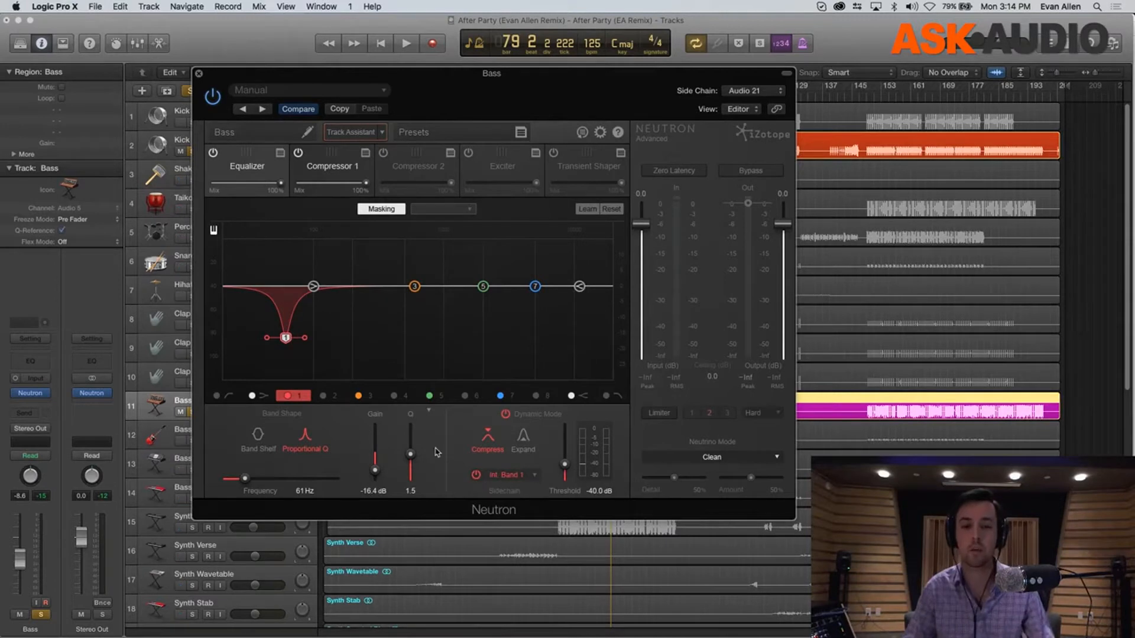
{"action": "left_click", "coordinate": [535, 476]}
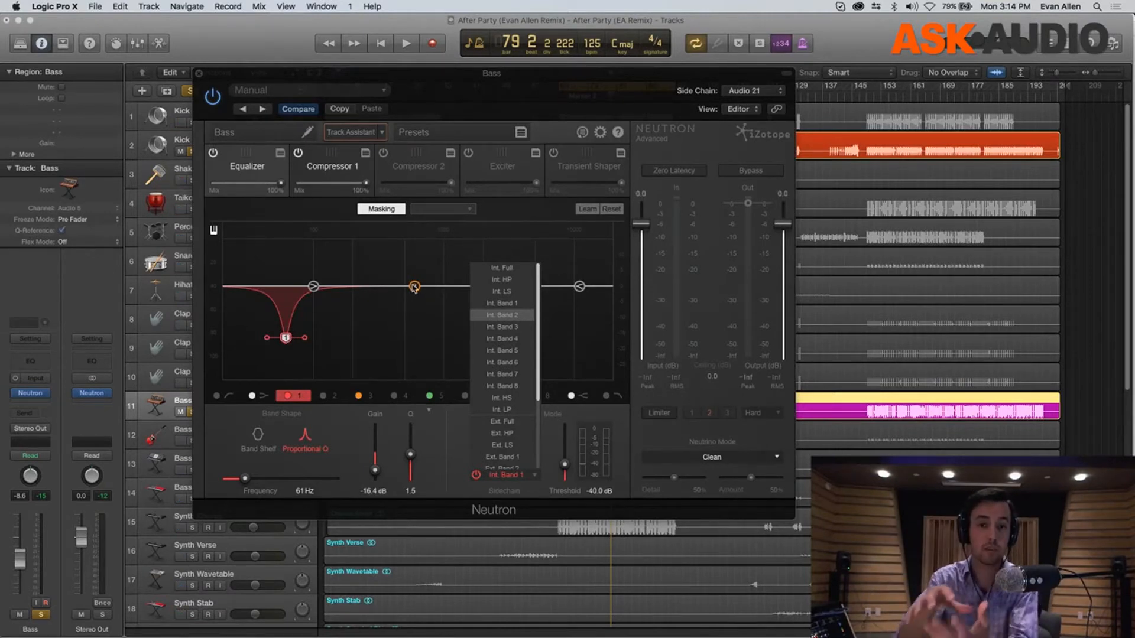
{"action": "scroll", "coordinate": [511, 366], "scroll_direction": "down", "scroll_amount": 2}
{"action": "scroll", "coordinate": [512, 368], "scroll_direction": "down", "scroll_amount": 2}
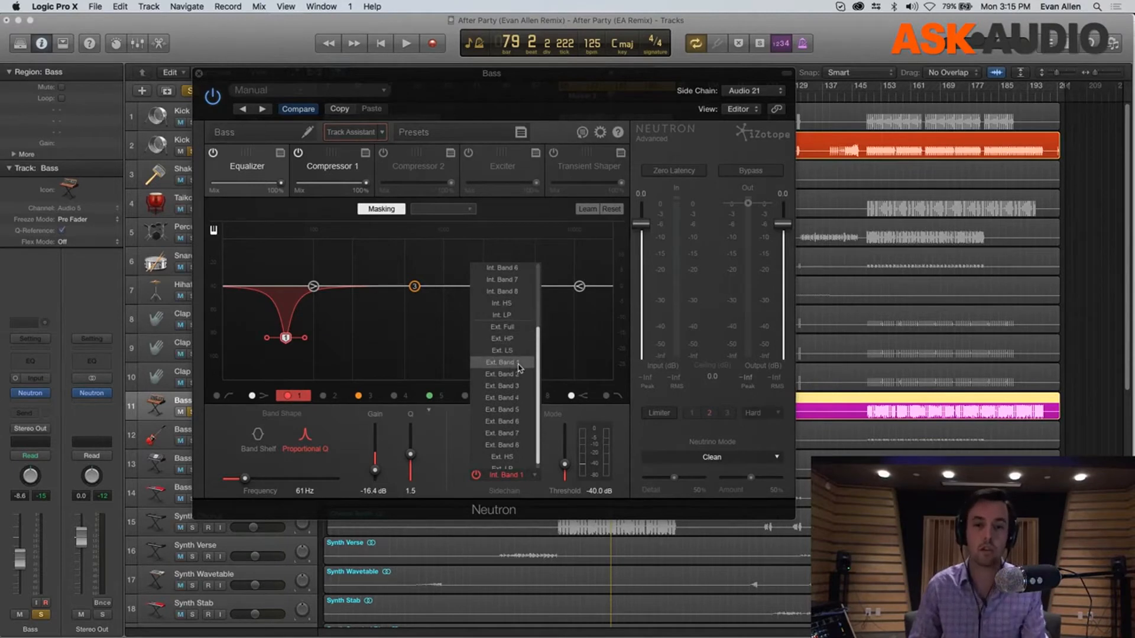
{"action": "left_click", "coordinate": [519, 364]}
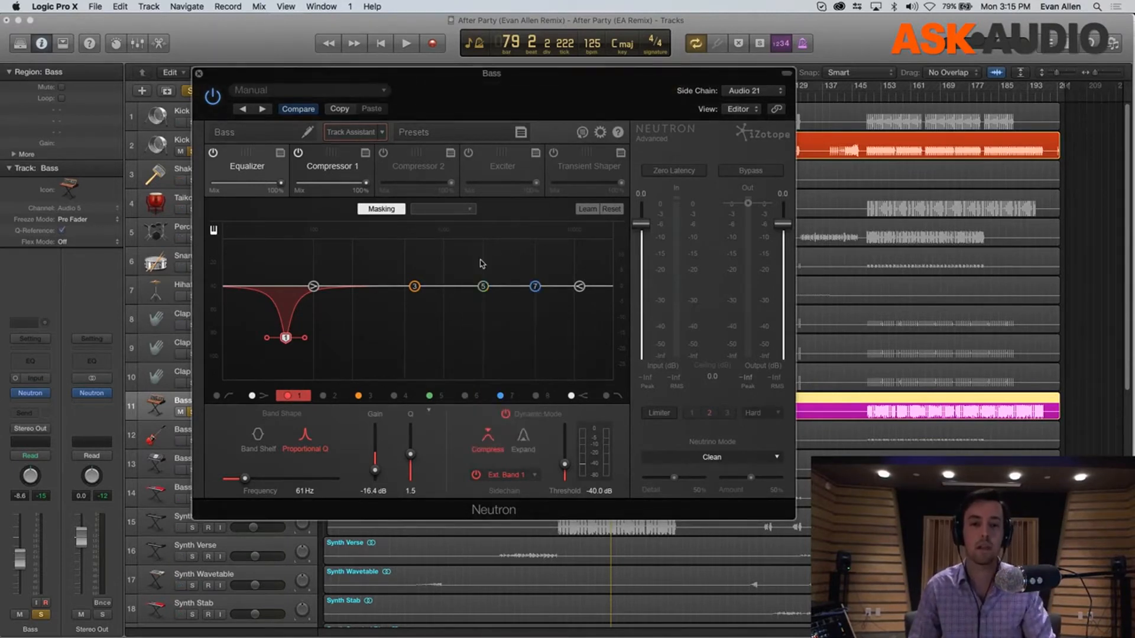
Play back the soloed Kick Sub and Bass tracks to check the sidechained dynamic cut on the bass.
{"action": "key", "text": "space"}
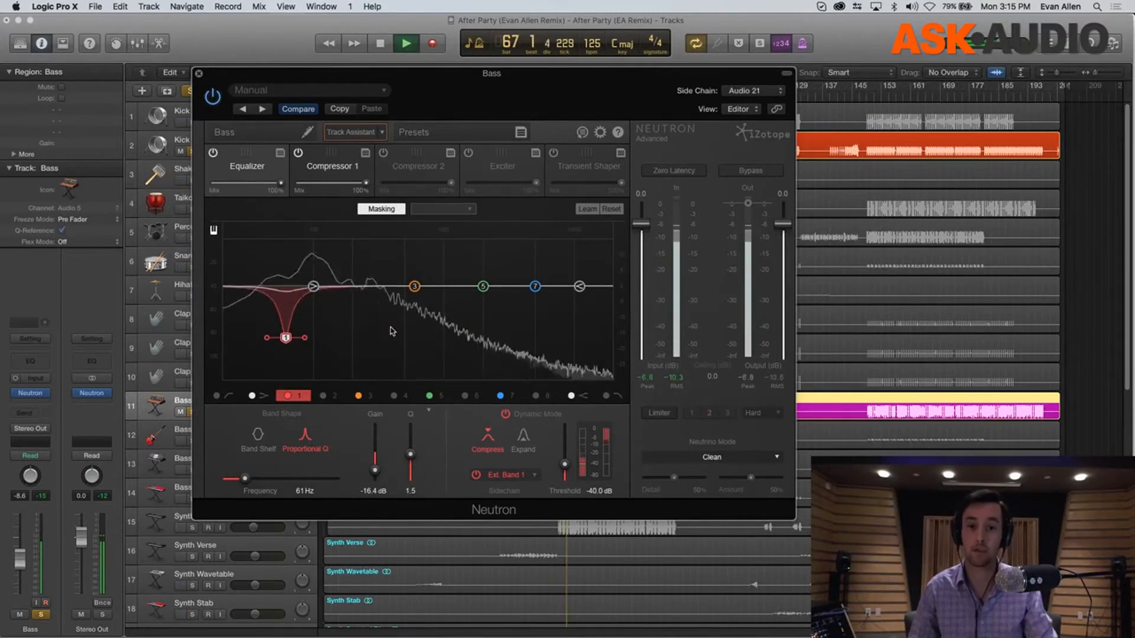
{"action": "left_click_drag", "start_coordinate": [498, 102], "coordinate": [634, 150]}
{"action": "key", "text": "space"}
Unsolo the Bass and Kick Sub tracks and compare the full mix with the bass Equalizer bypassed and enabled.
{"action": "left_click", "coordinate": [193, 412]}
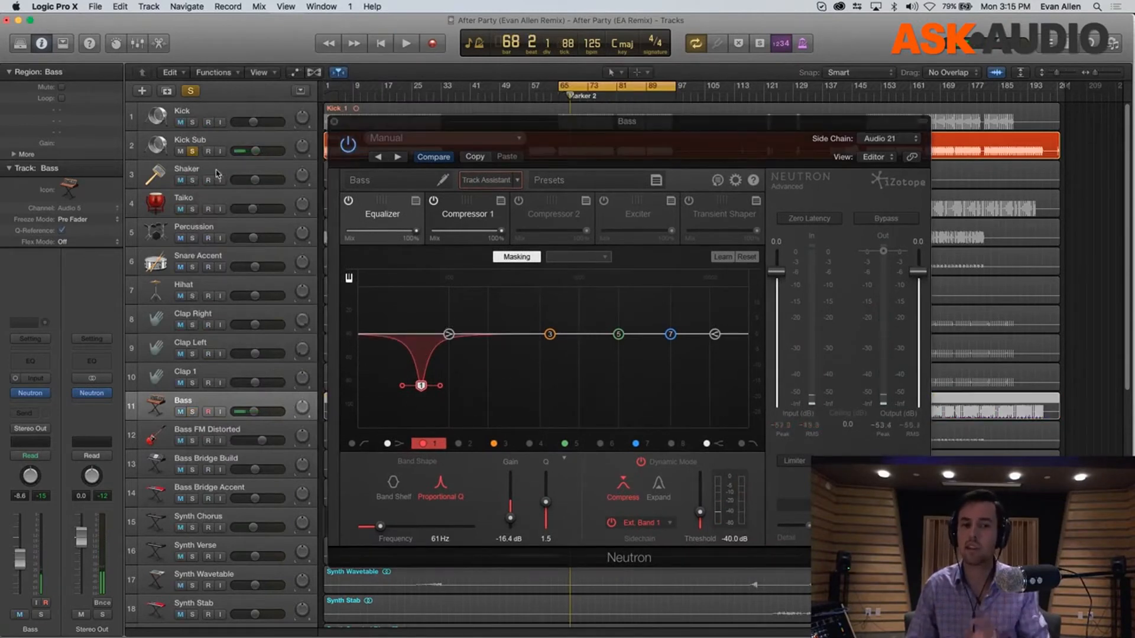
{"action": "left_click", "coordinate": [192, 151]}
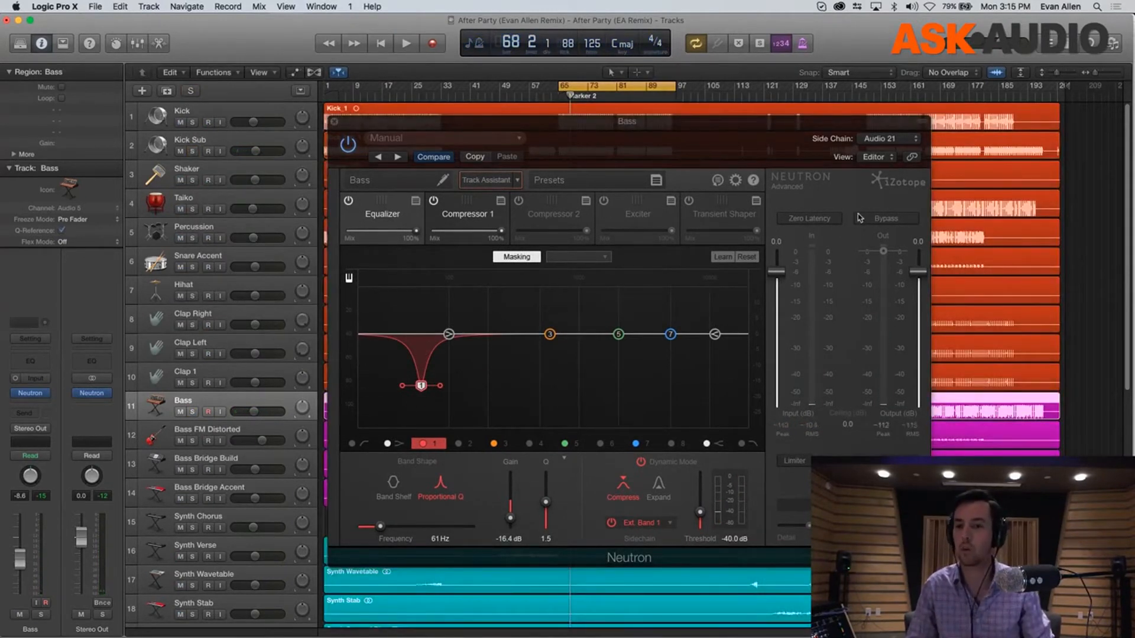
{"action": "left_click", "coordinate": [349, 202]}
{"action": "key", "text": "space"}
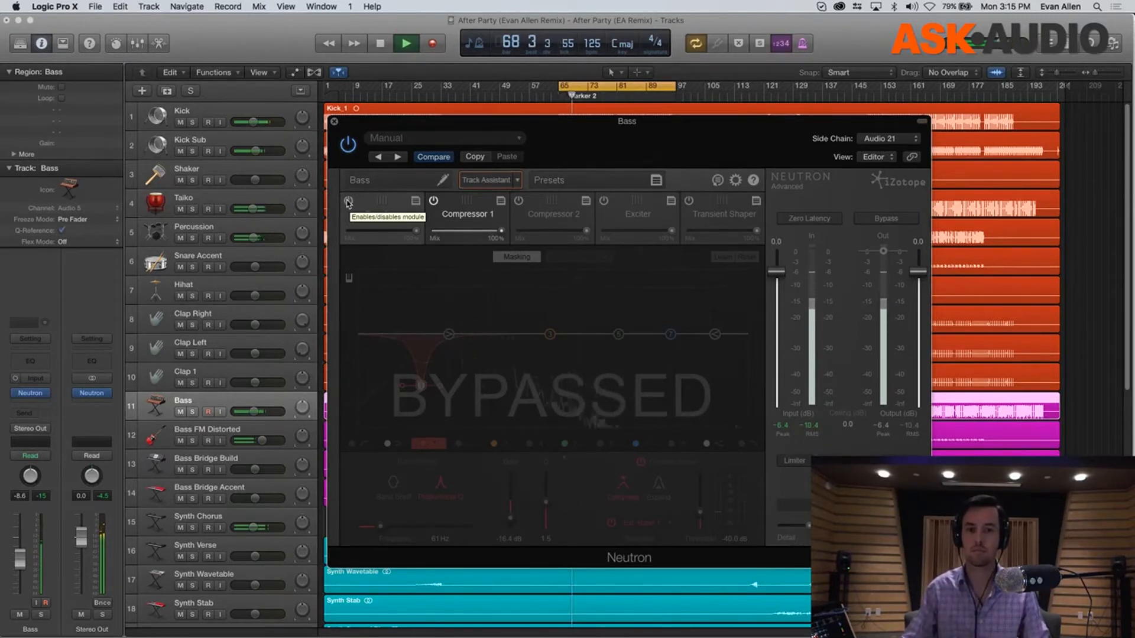
{"action": "left_click", "coordinate": [349, 202]}
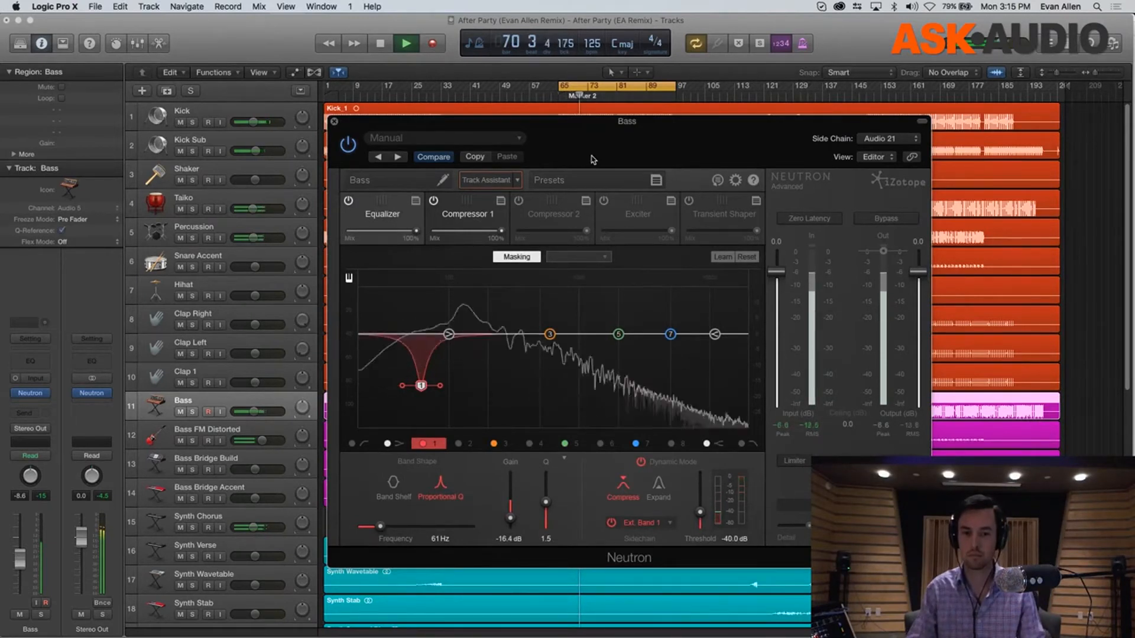
{"action": "left_click_drag", "start_coordinate": [596, 154], "coordinate": [606, 161]}
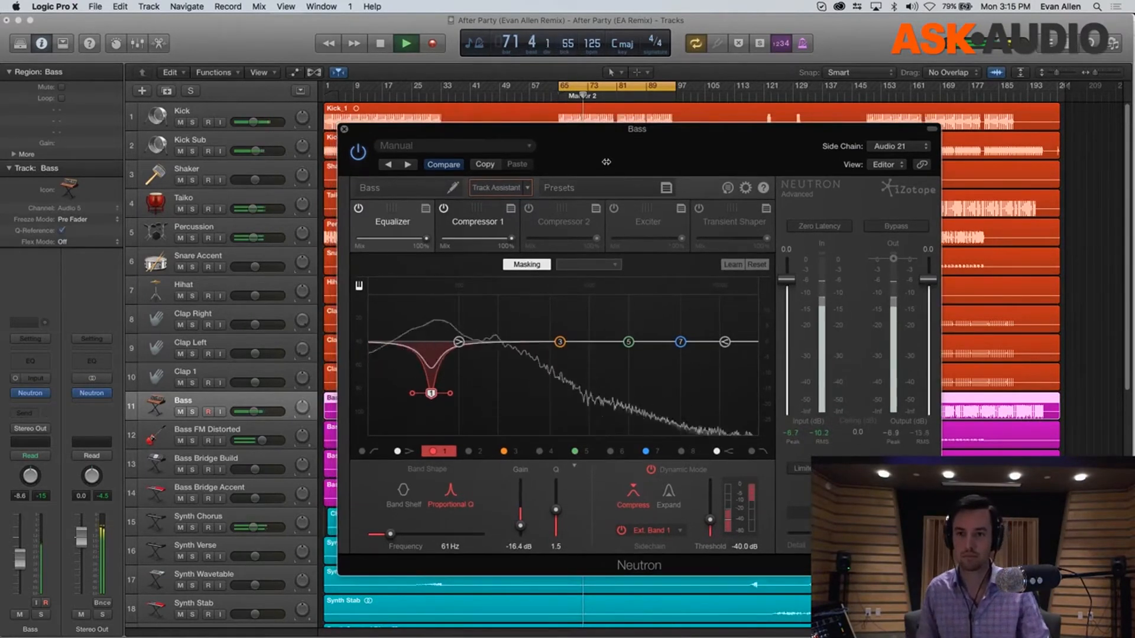
{"action": "key", "text": "space"}
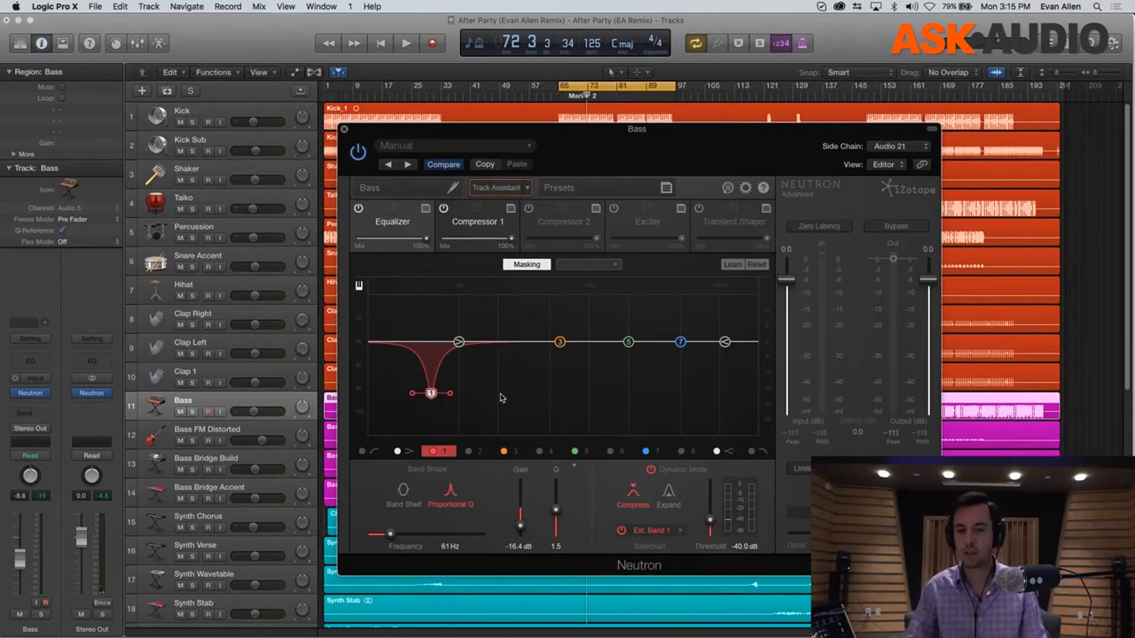
Widen EQ band 1 to a Q of 1.0 and close the Bass track's Neutron plug-in.
{"action": "left_click_drag", "start_coordinate": [451, 395], "coordinate": [455, 399]}
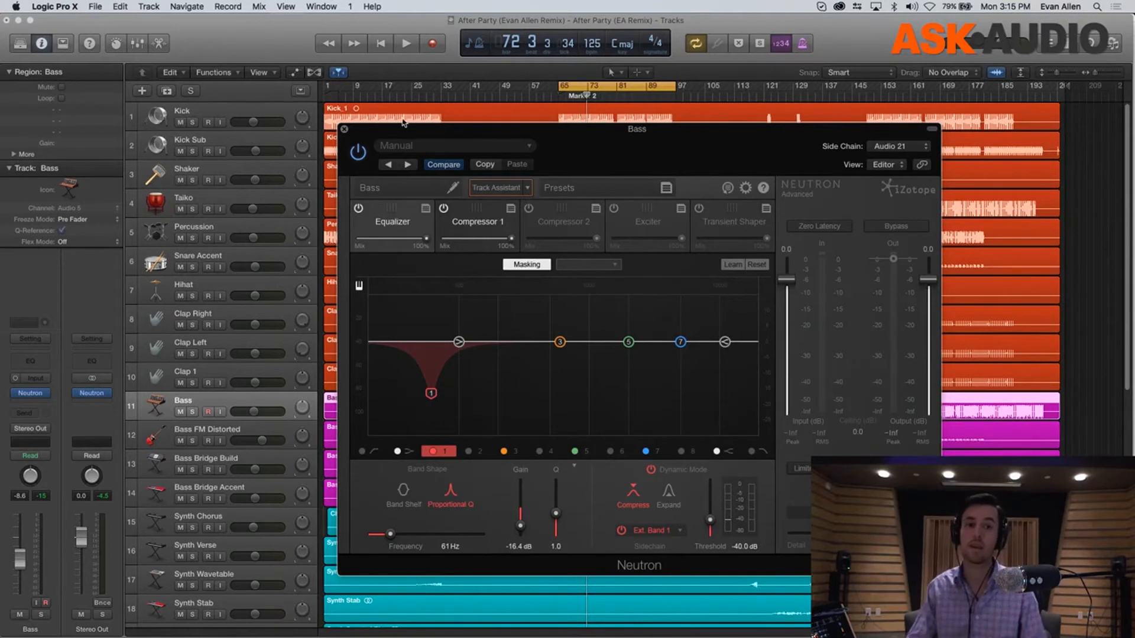
{"action": "left_click_drag", "start_coordinate": [444, 129], "coordinate": [497, 127]}
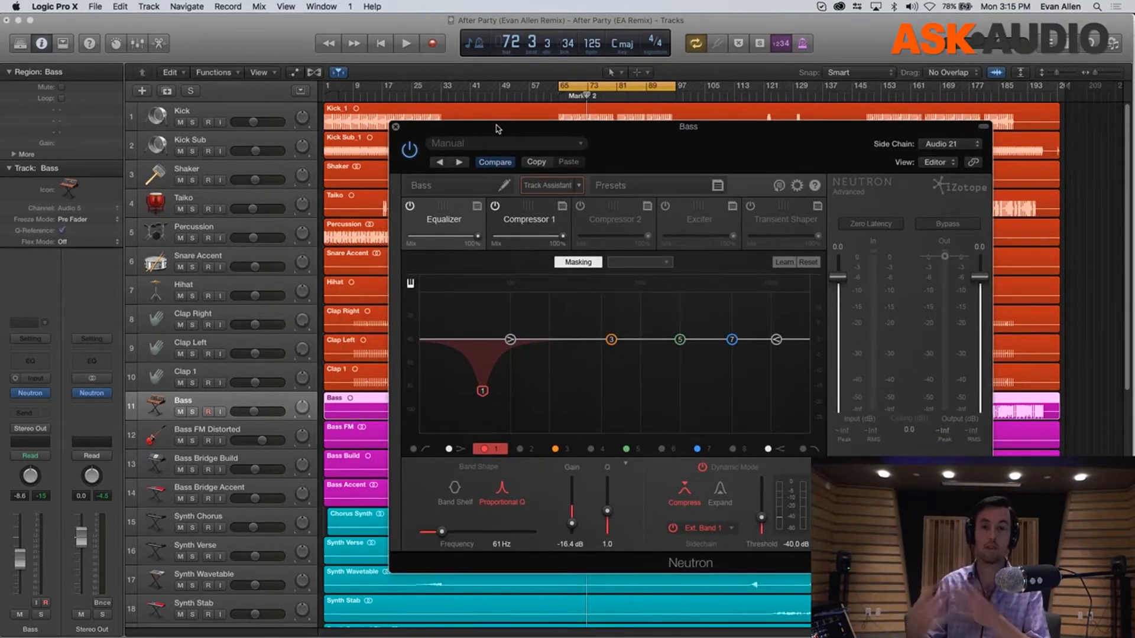
{"action": "scroll", "coordinate": [160, 333], "scroll_direction": "down", "scroll_amount": 3}
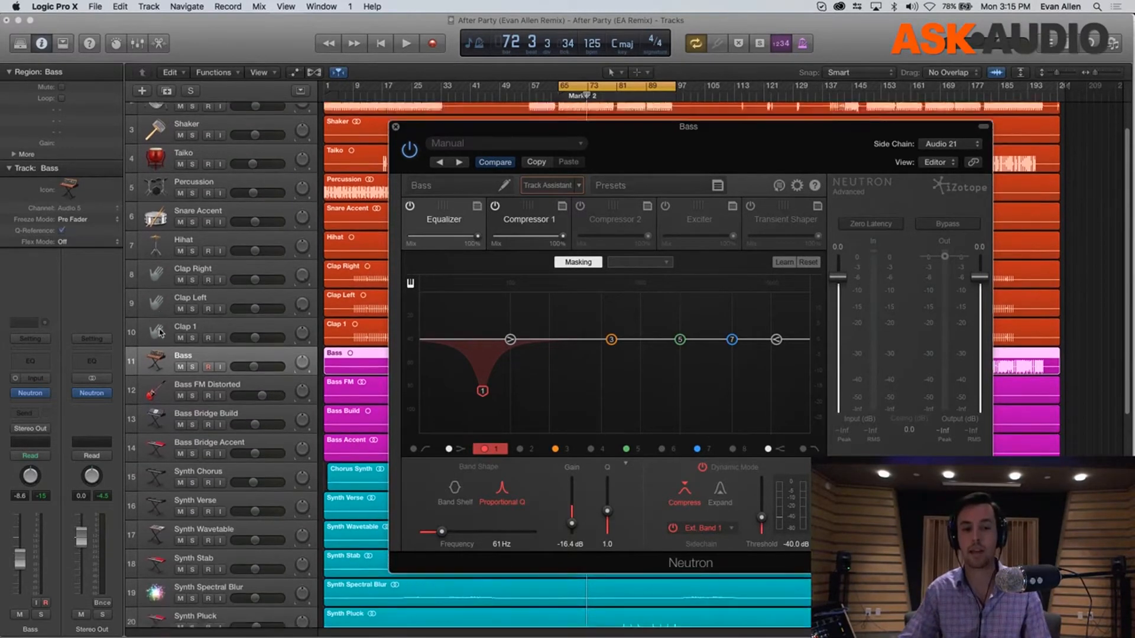
{"action": "scroll", "coordinate": [160, 333], "scroll_direction": "down", "scroll_amount": 2}
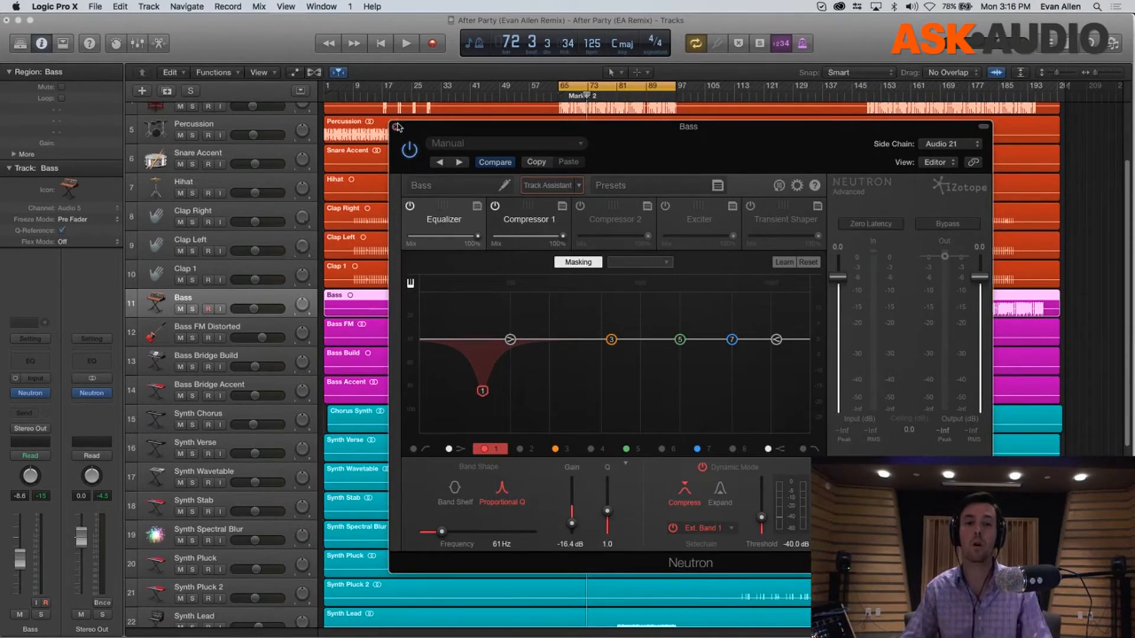
{"action": "left_click", "coordinate": [395, 126]}
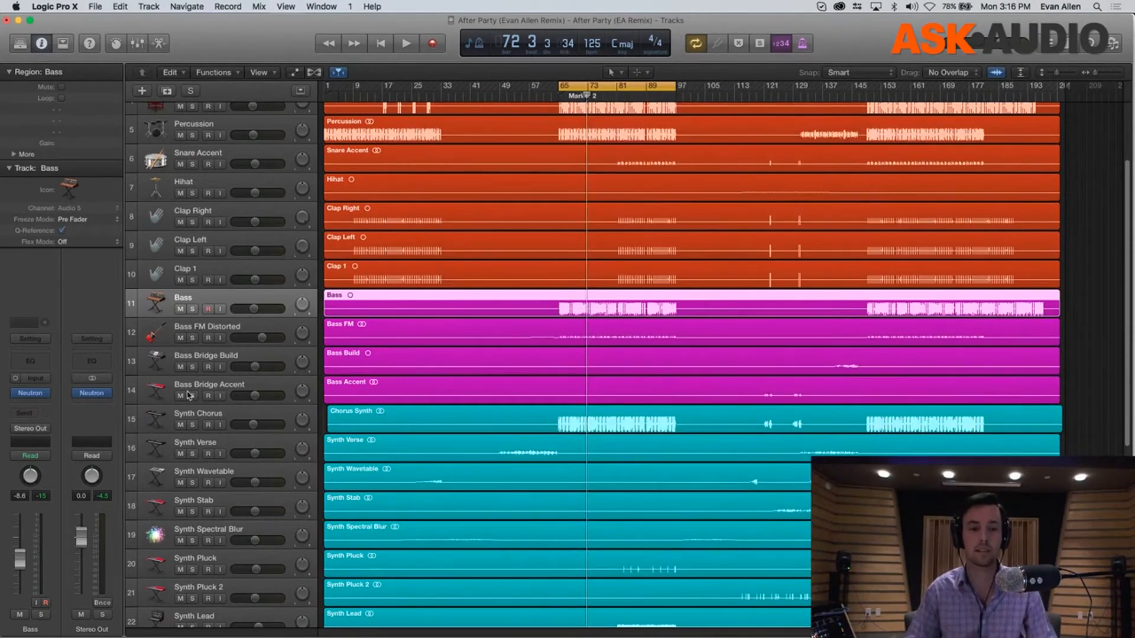
Solo the Synth Chorus track and listen to a short stretch of it.
{"action": "left_click", "coordinate": [193, 425]}
{"action": "key", "text": "space"}
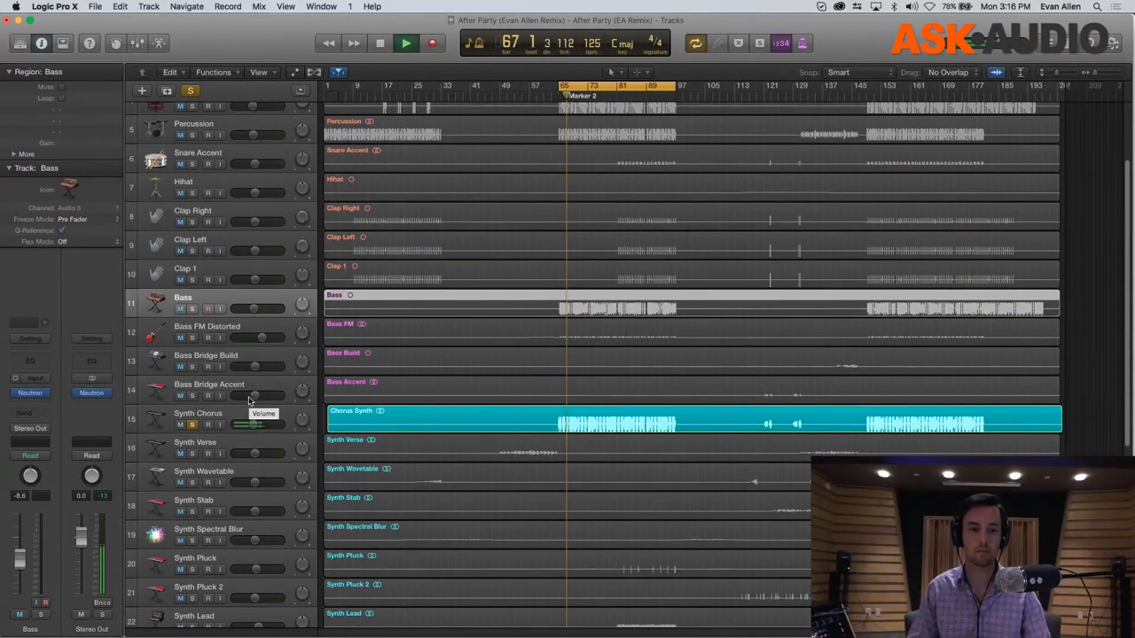
{"action": "key", "text": "space"}
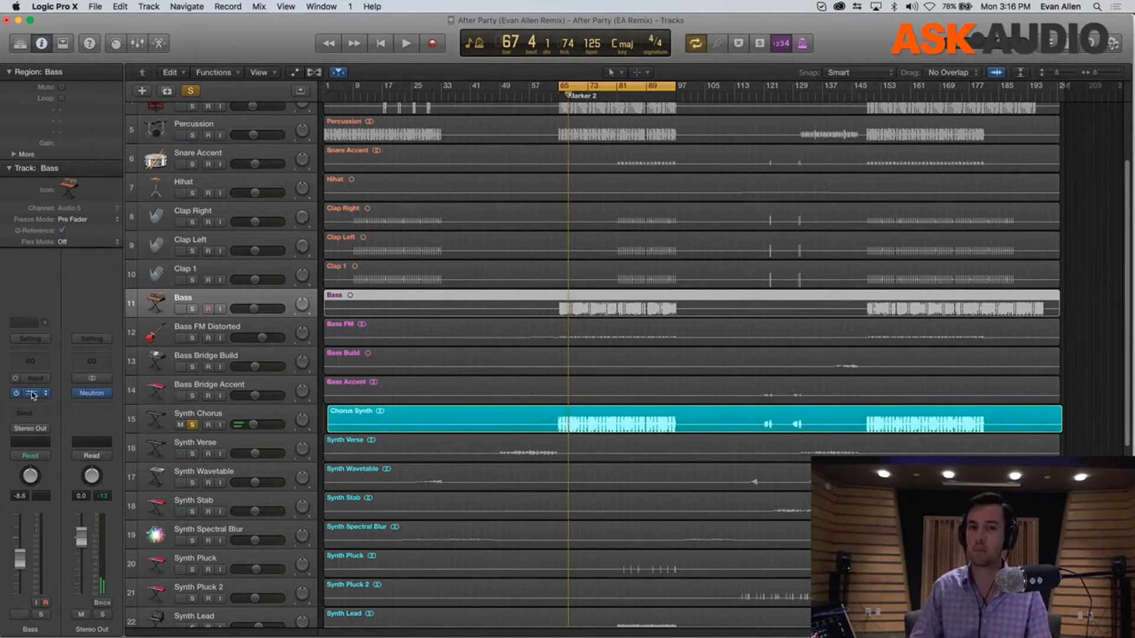
Open the Equalizer in the Synth Chorus track's Neutron plug-in and start playback to view the synth's spectrum.
{"action": "left_click", "coordinate": [32, 394]}
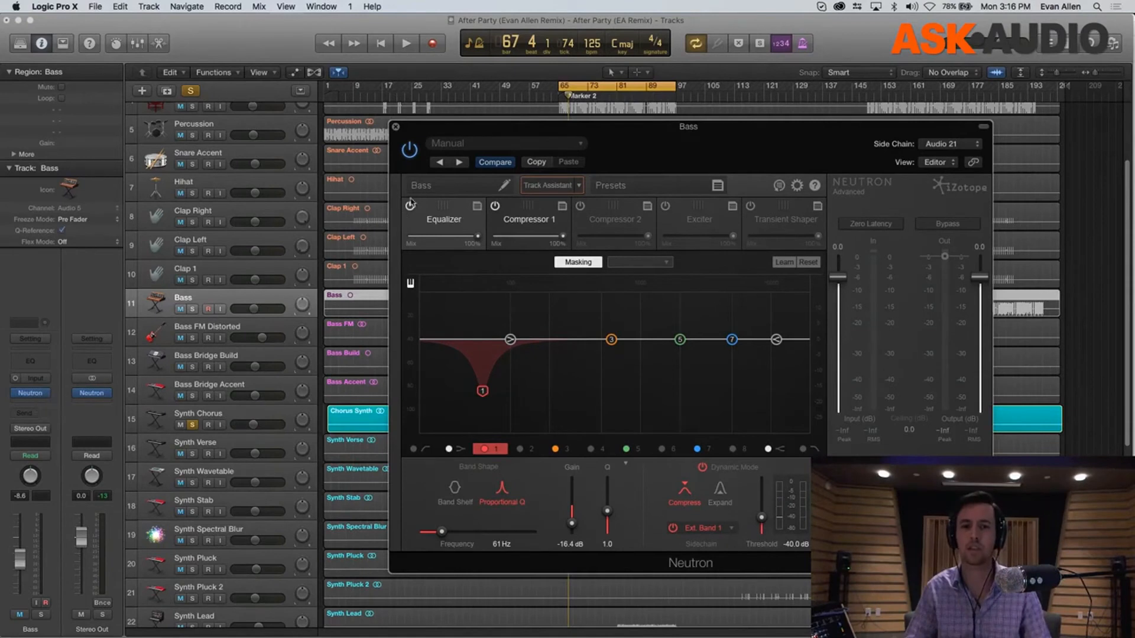
{"action": "left_click", "coordinate": [395, 127]}
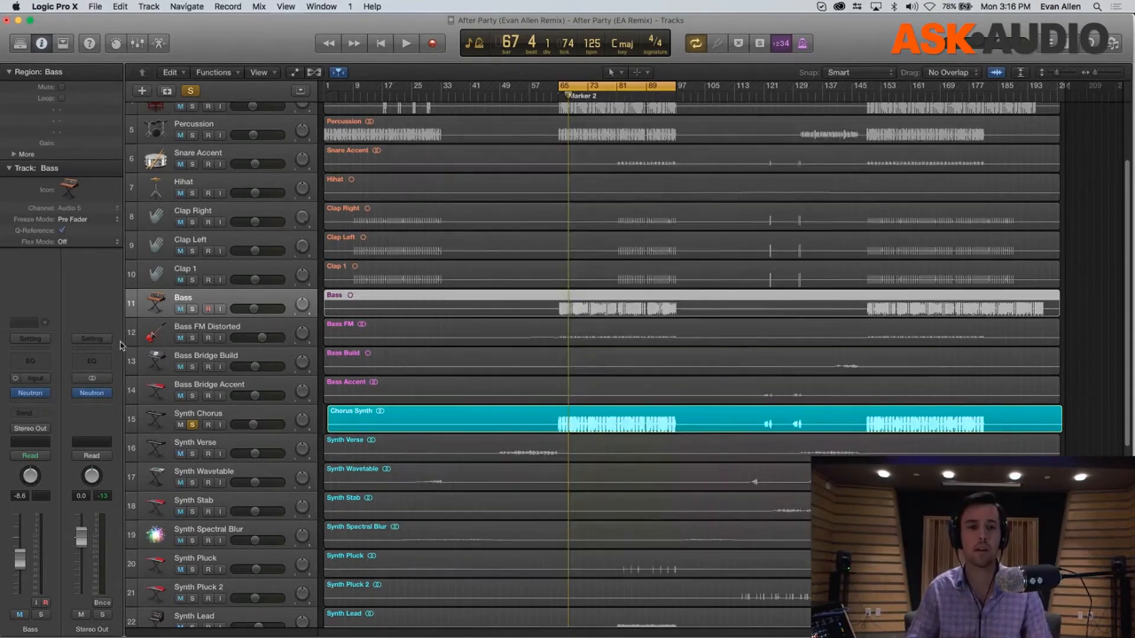
{"action": "left_click", "coordinate": [157, 416]}
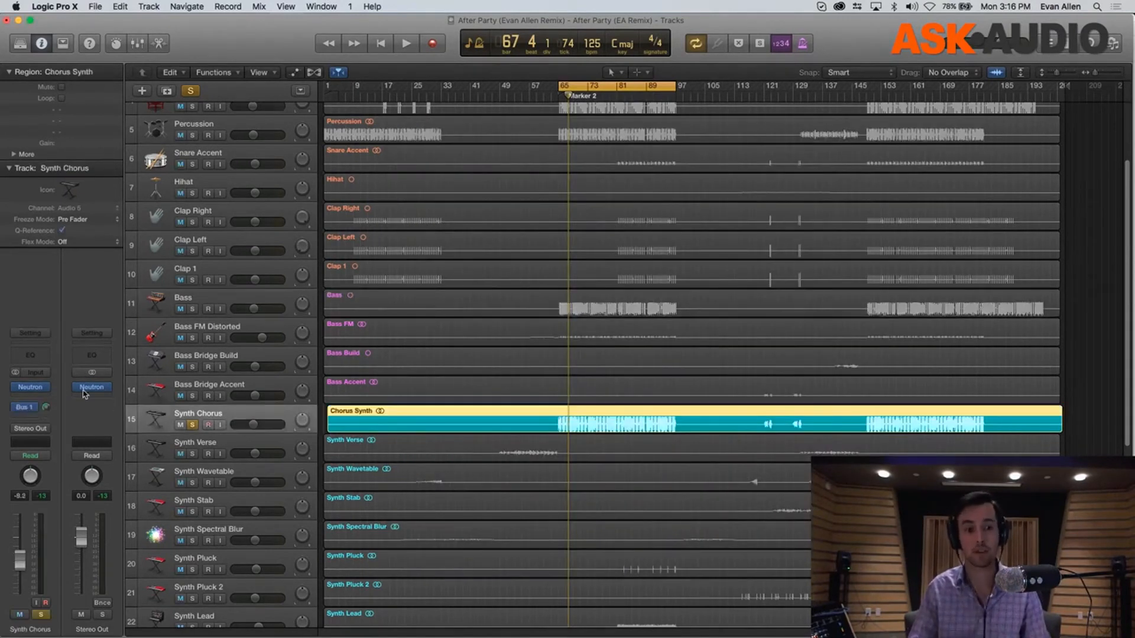
{"action": "left_click", "coordinate": [31, 387]}
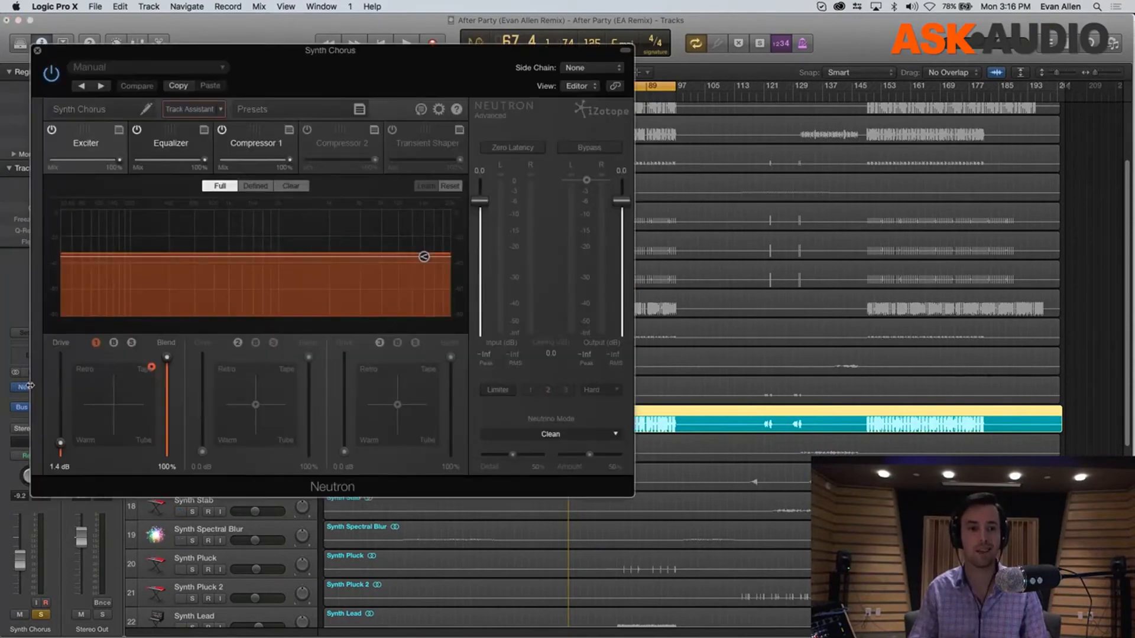
{"action": "left_click_drag", "start_coordinate": [522, 50], "coordinate": [853, 65]}
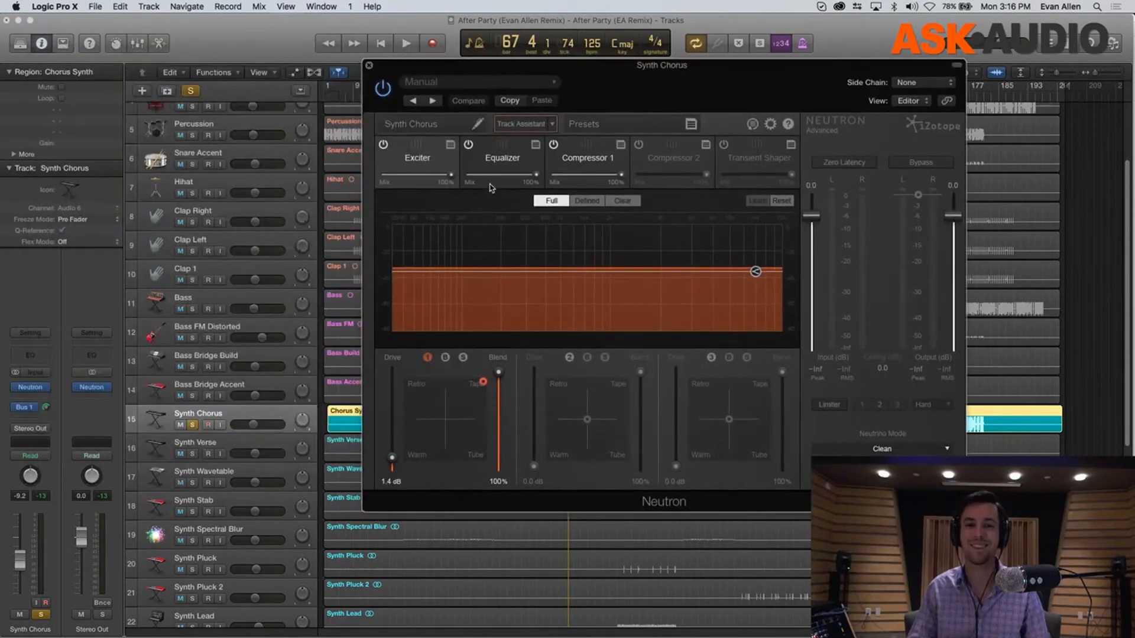
{"action": "left_click", "coordinate": [523, 159]}
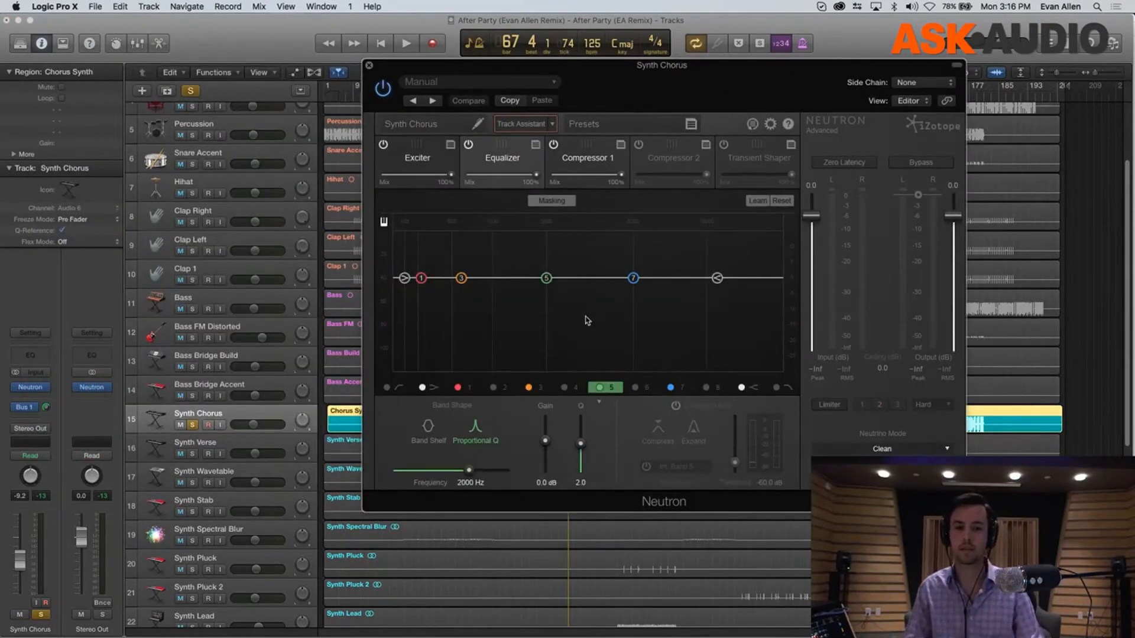
{"action": "key", "text": "space"}
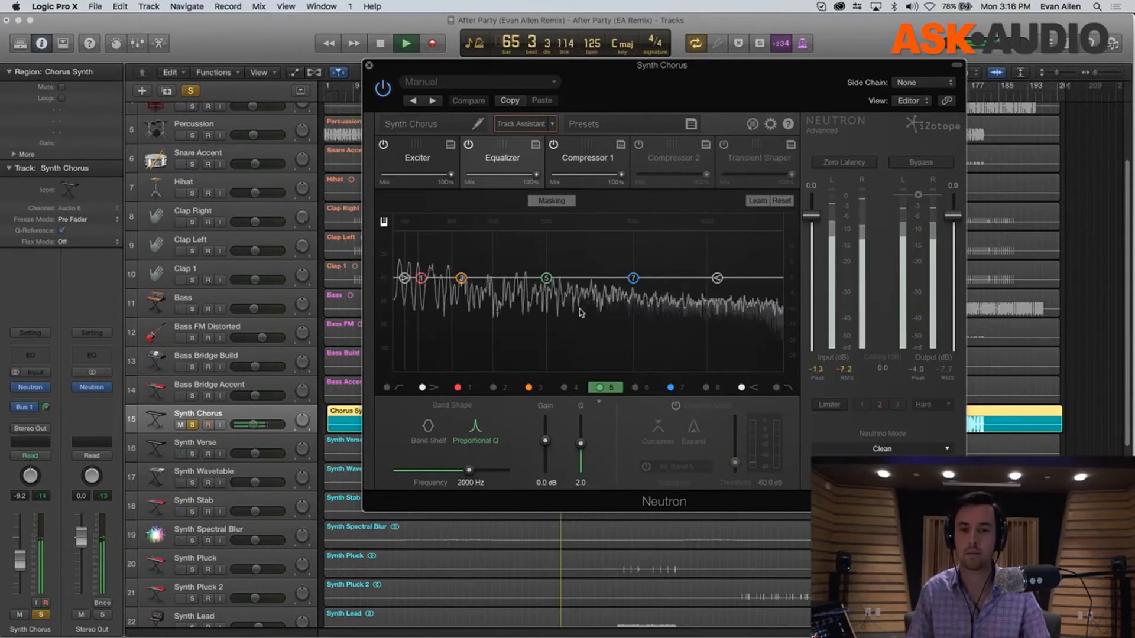
Replay the soloed Synth Chorus for a few bars to examine the low end of its spectrum in the Equalizer.
{"action": "key", "text": "space"}
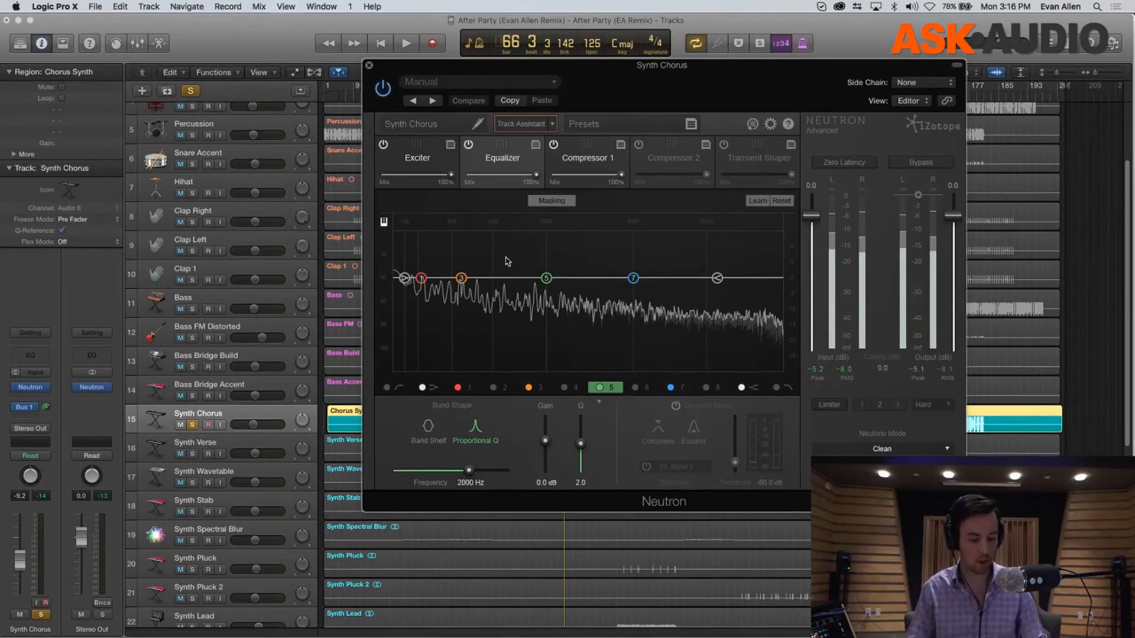
{"action": "left_click_drag", "start_coordinate": [507, 255], "coordinate": [414, 263]}
{"action": "key", "text": "space"}
{"action": "key", "text": "space"}
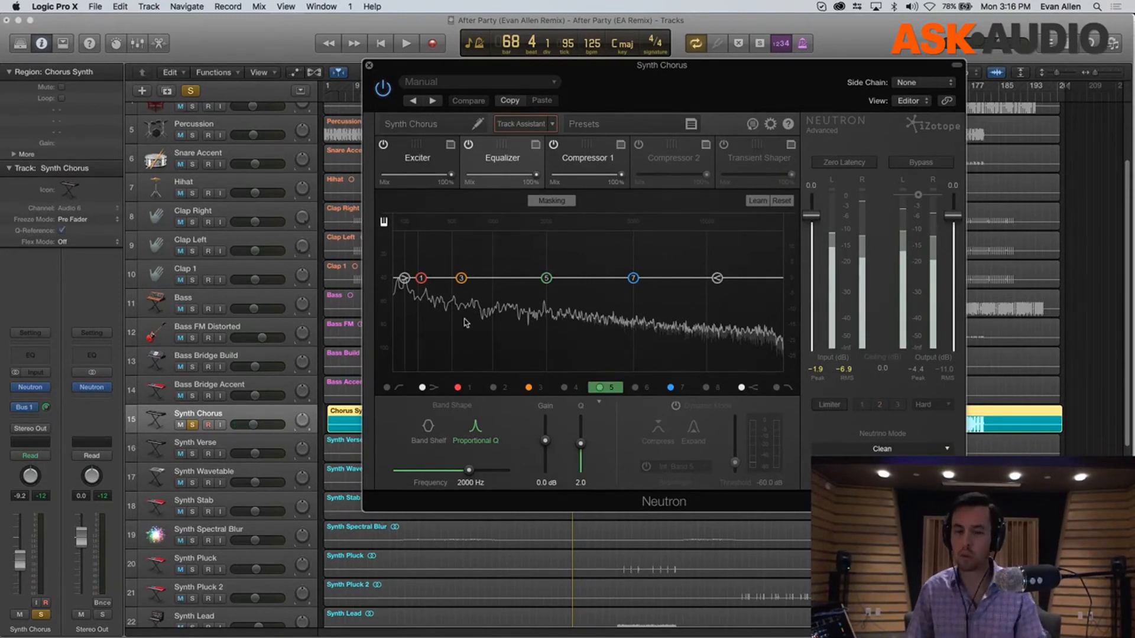
Solo the Bass track alongside the synth and, during playback, enable the Synth Chorus EQ's high-pass band at 128 Hz.
{"action": "left_click", "coordinate": [400, 388]}
{"action": "left_click_drag", "start_coordinate": [631, 93], "coordinate": [677, 104]}
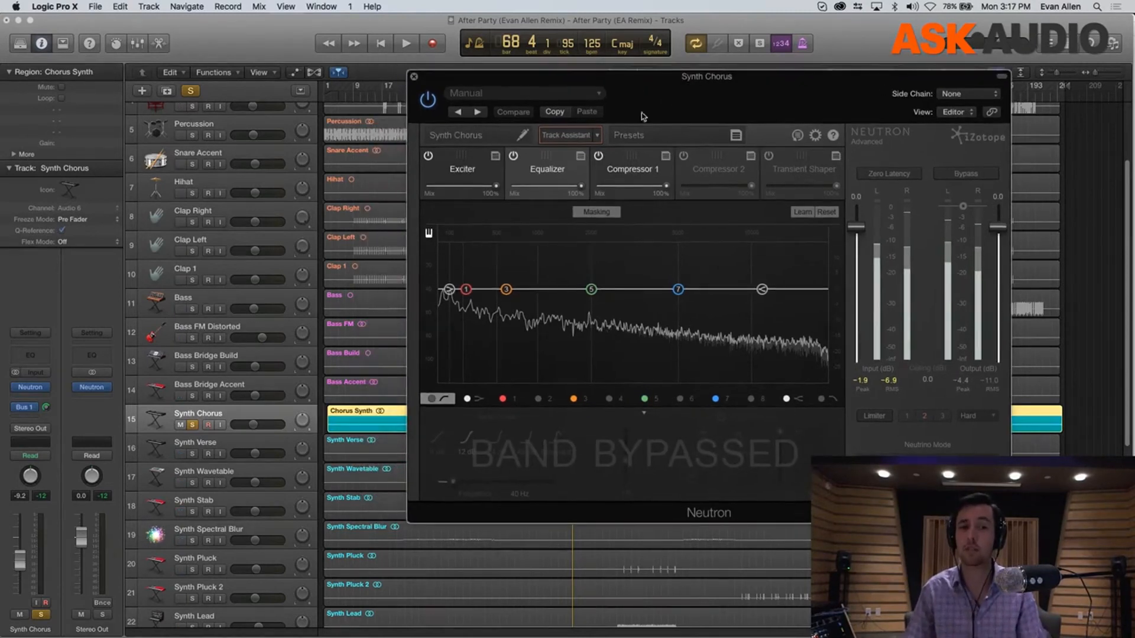
{"action": "left_click", "coordinate": [194, 309]}
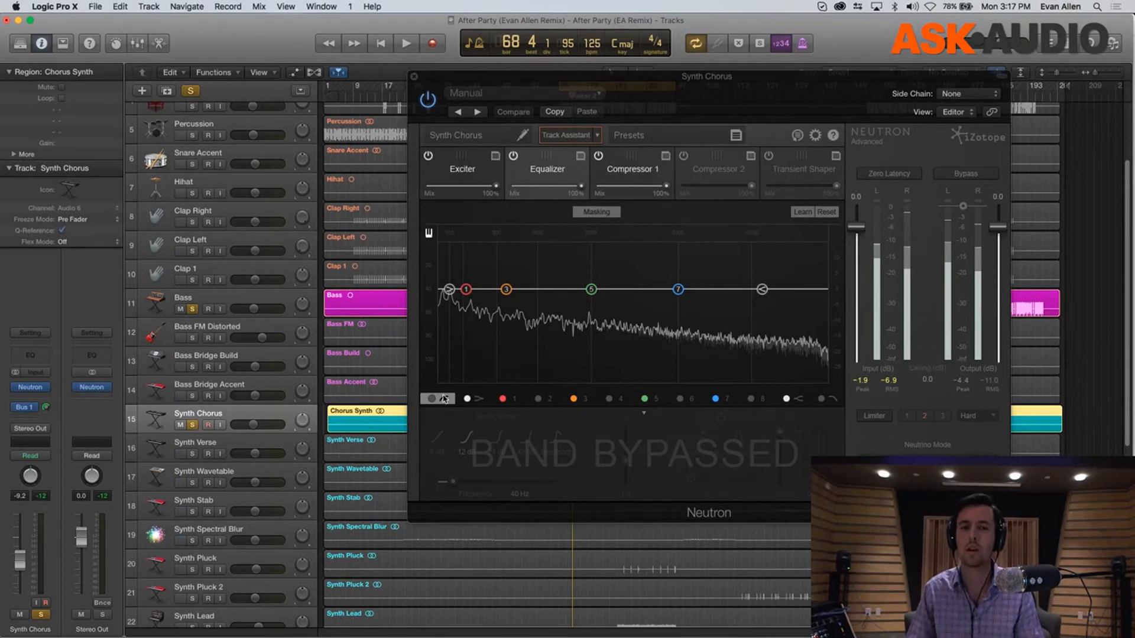
{"action": "key", "text": "space"}
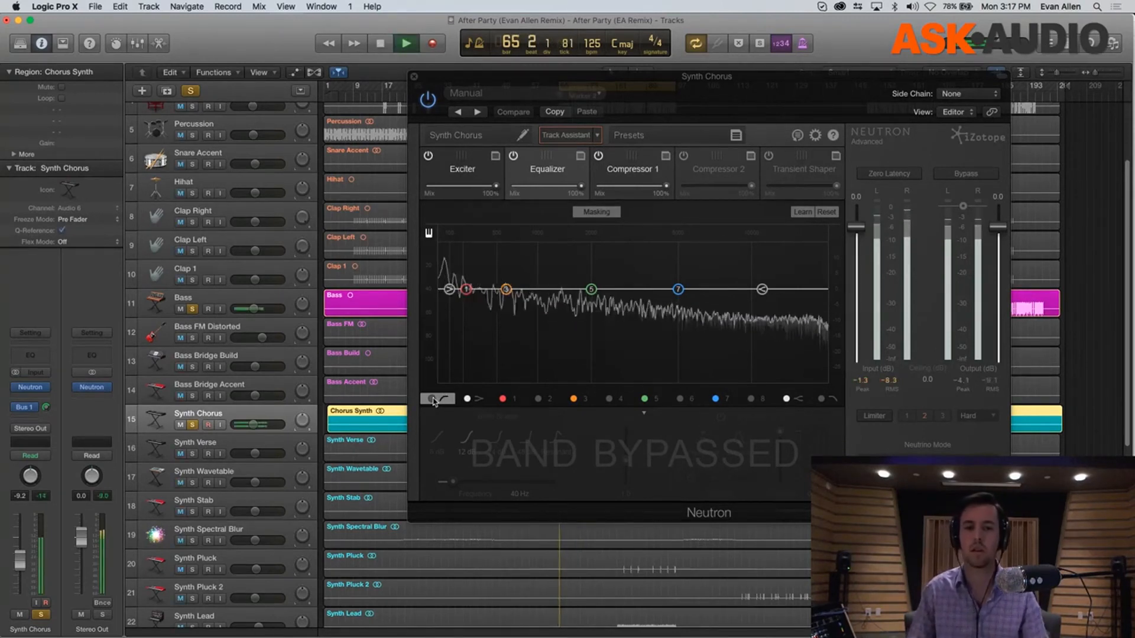
{"action": "left_click", "coordinate": [432, 399]}
{"action": "left_click_drag", "start_coordinate": [461, 484], "coordinate": [474, 486]}
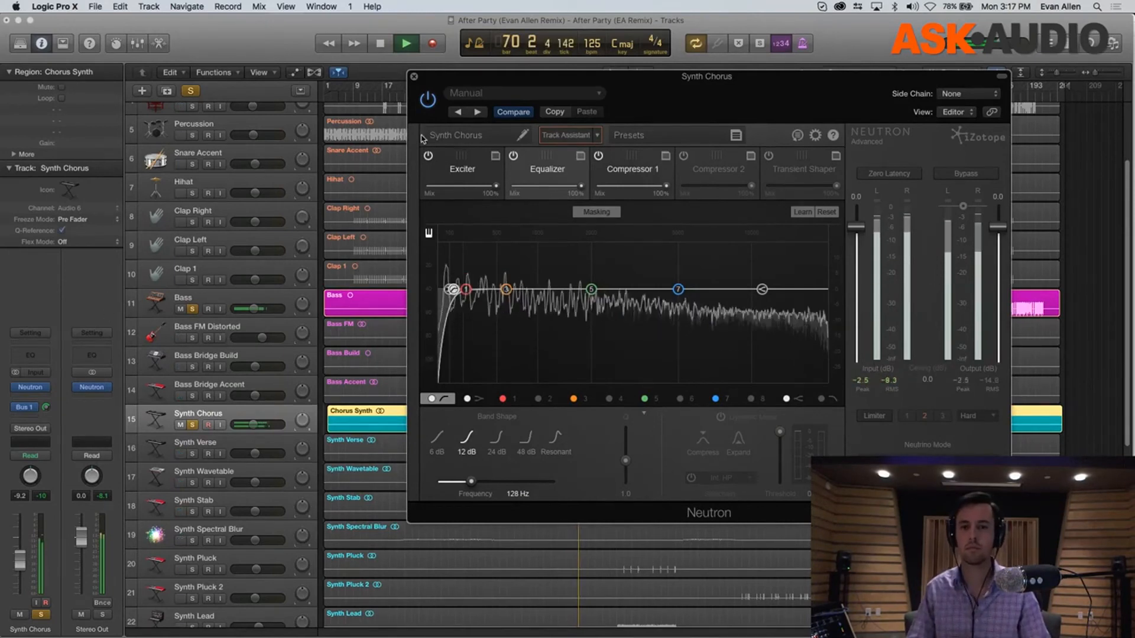
Add the Kick Sub track to the soloed tracks and bypass the Exciter module on the Synth Chorus.
{"action": "scroll", "coordinate": [239, 174], "scroll_direction": "up", "scroll_amount": 5}
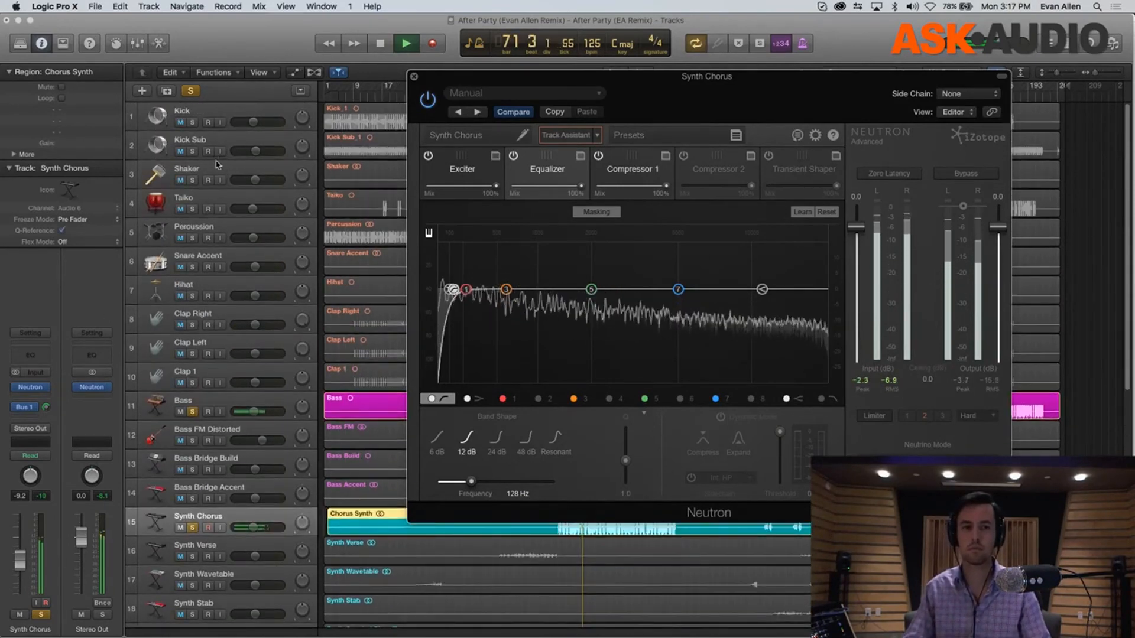
{"action": "left_click", "coordinate": [192, 151]}
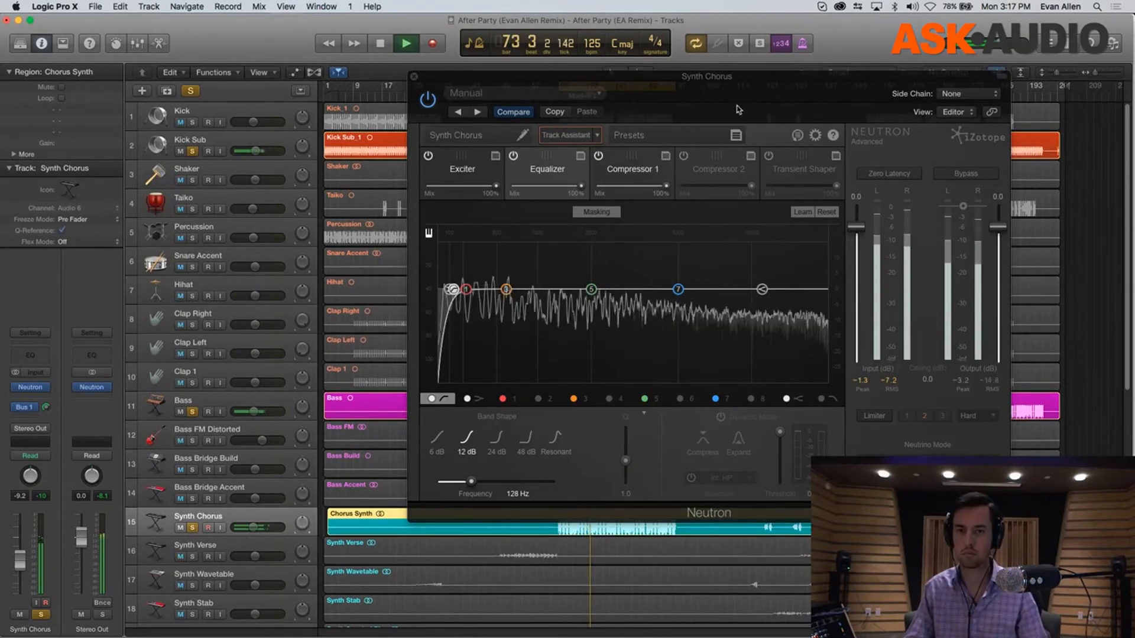
{"action": "left_click", "coordinate": [428, 156]}
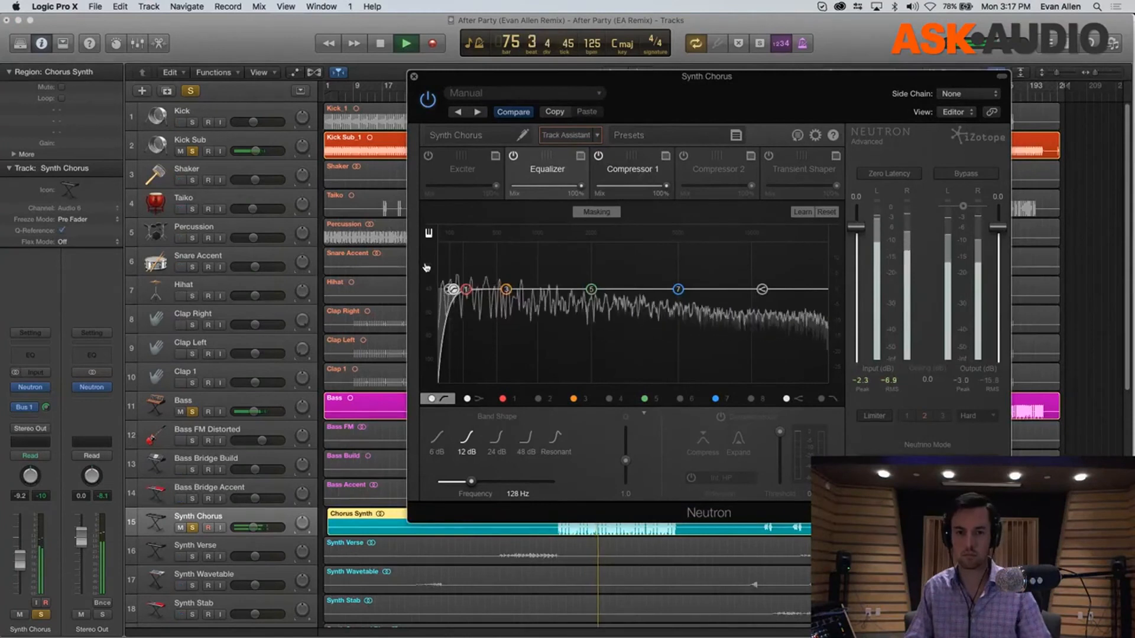
Raise the Synth Chorus high-pass cutoff to 149 Hz while listening, and stop playback.
{"action": "left_click_drag", "start_coordinate": [452, 290], "coordinate": [455, 290]}
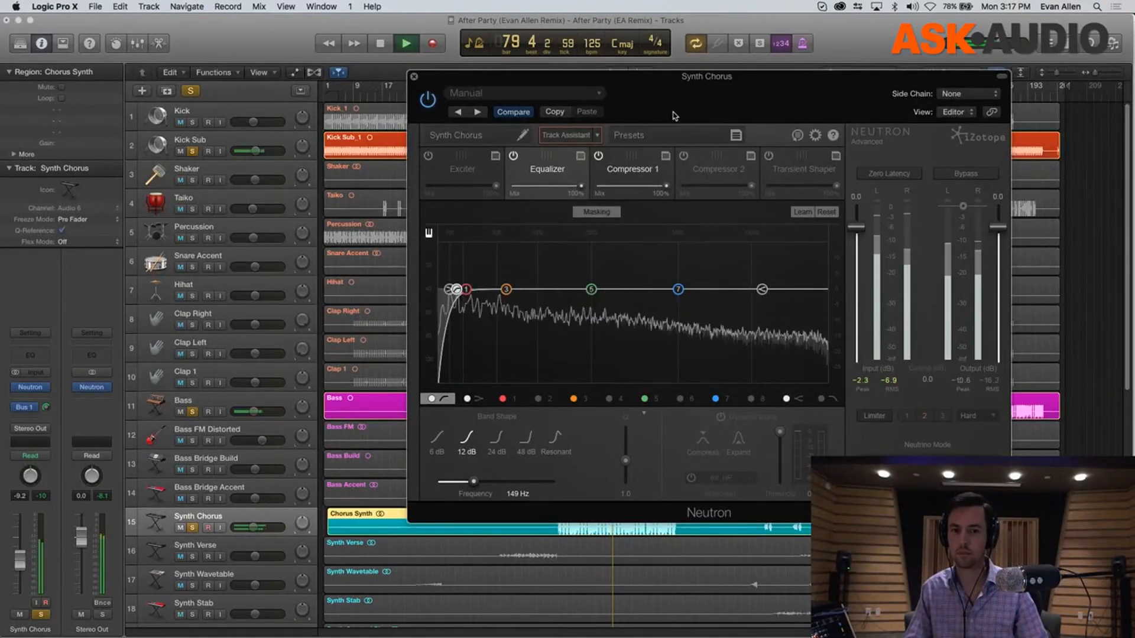
{"action": "key", "text": "space"}
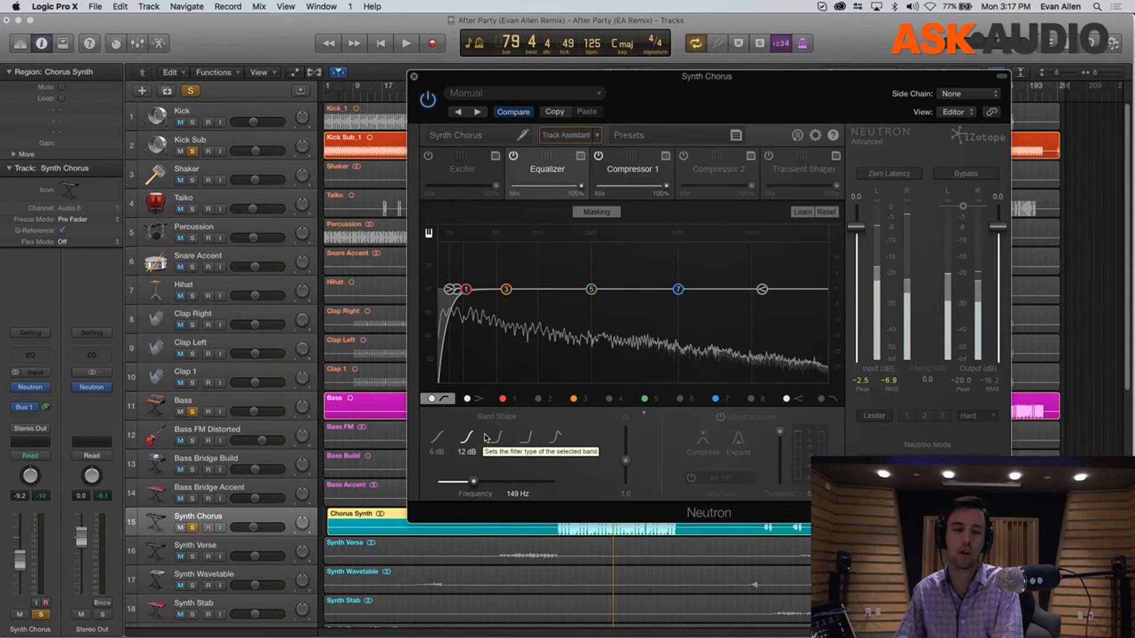
Try steeper slopes up to 48 dB on the high-pass band and return it to the 12 dB slope.
{"action": "left_click", "coordinate": [507, 439]}
{"action": "left_click", "coordinate": [525, 438]}
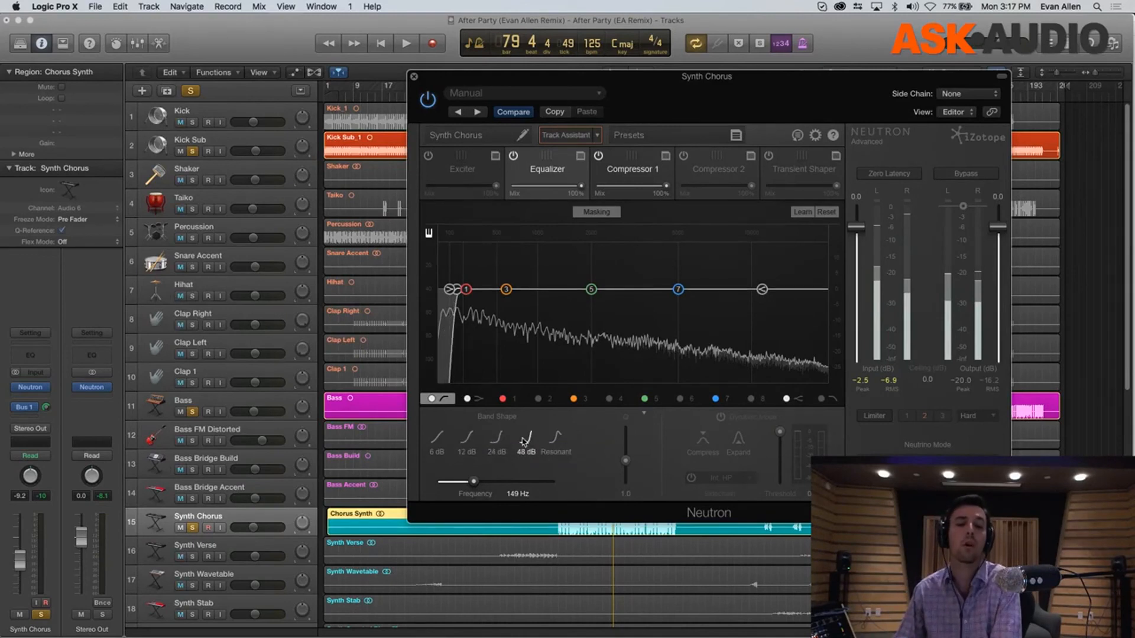
{"action": "left_click", "coordinate": [468, 438]}
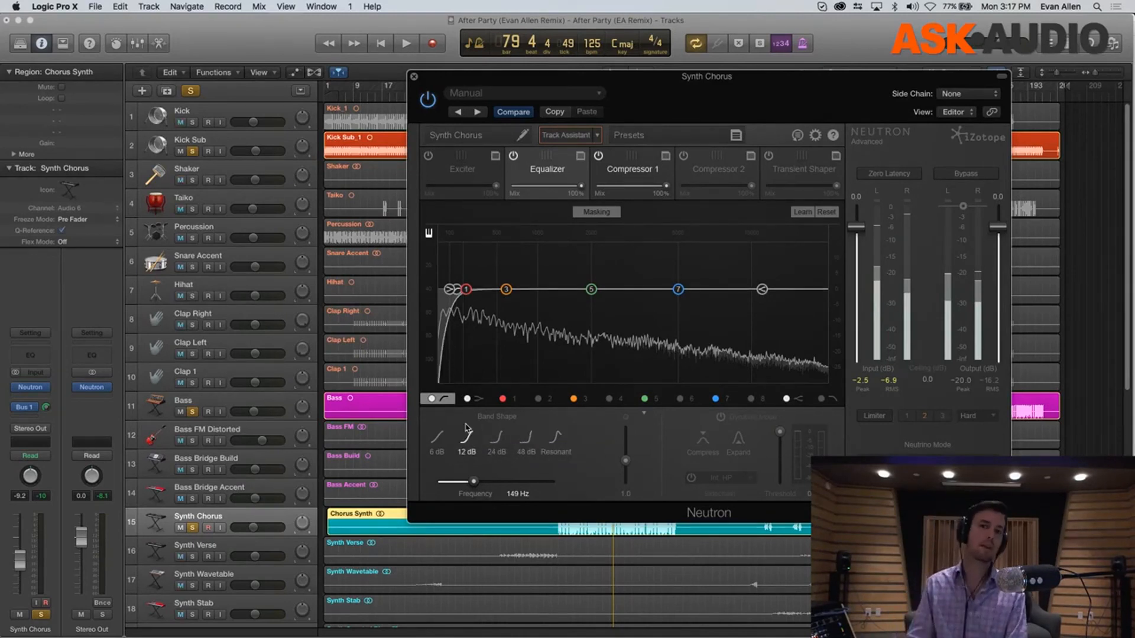